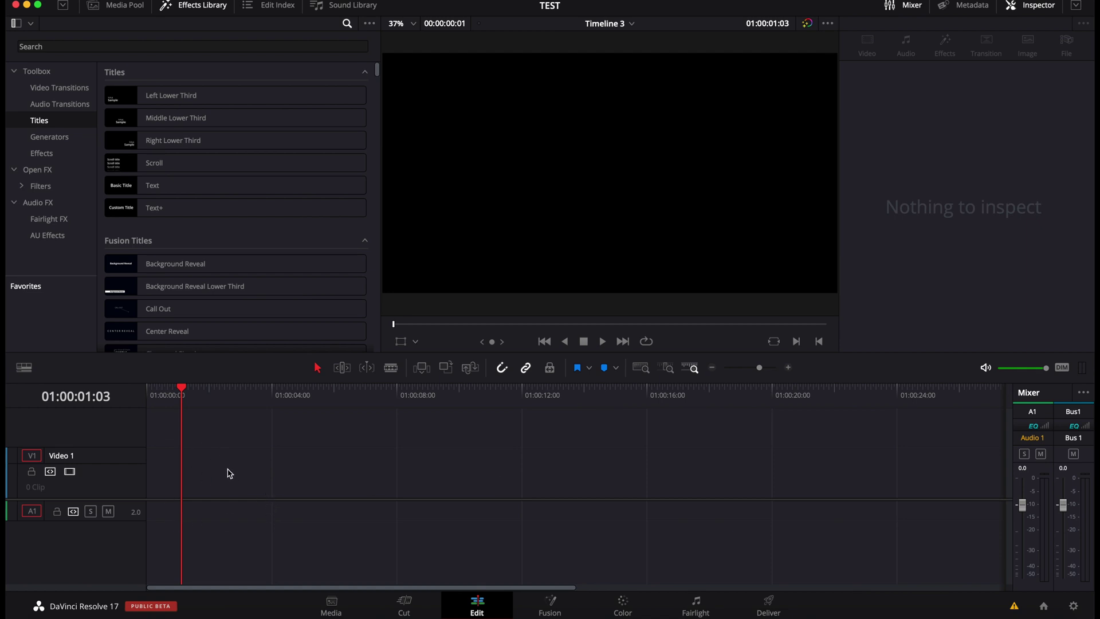
# Step: Drag a Fusion Composition from Toolbox > Effects to the start of track V1 and select it
pyautogui.click(201, 8)
pyautogui.click(203, 10)
pyautogui.click(41, 153)
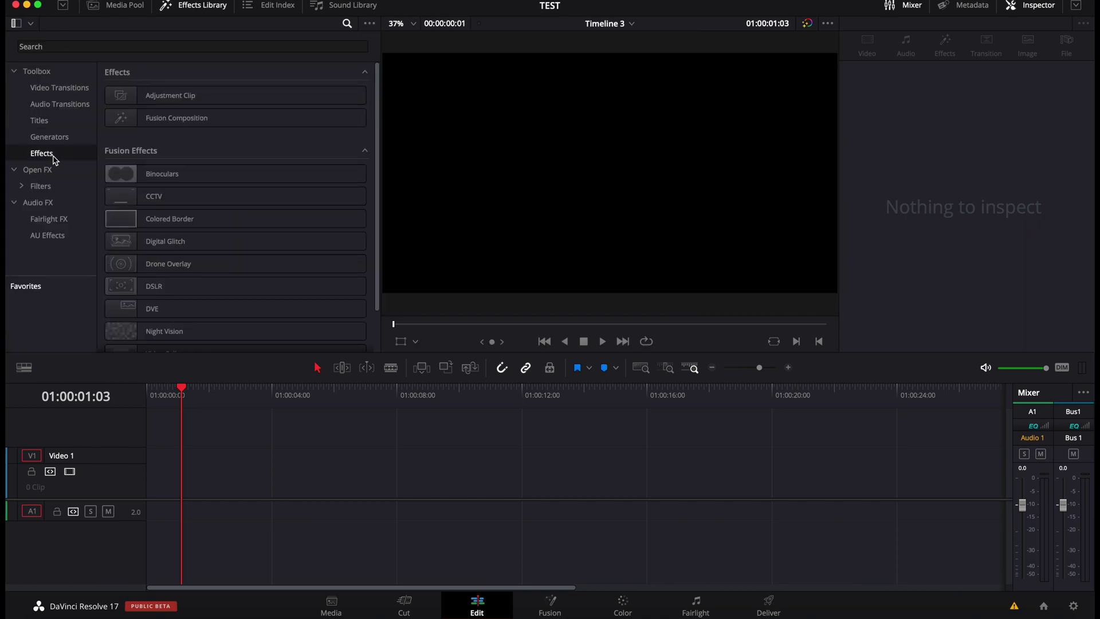
pyautogui.moveTo(167, 129); pyautogui.dragTo(137, 511)
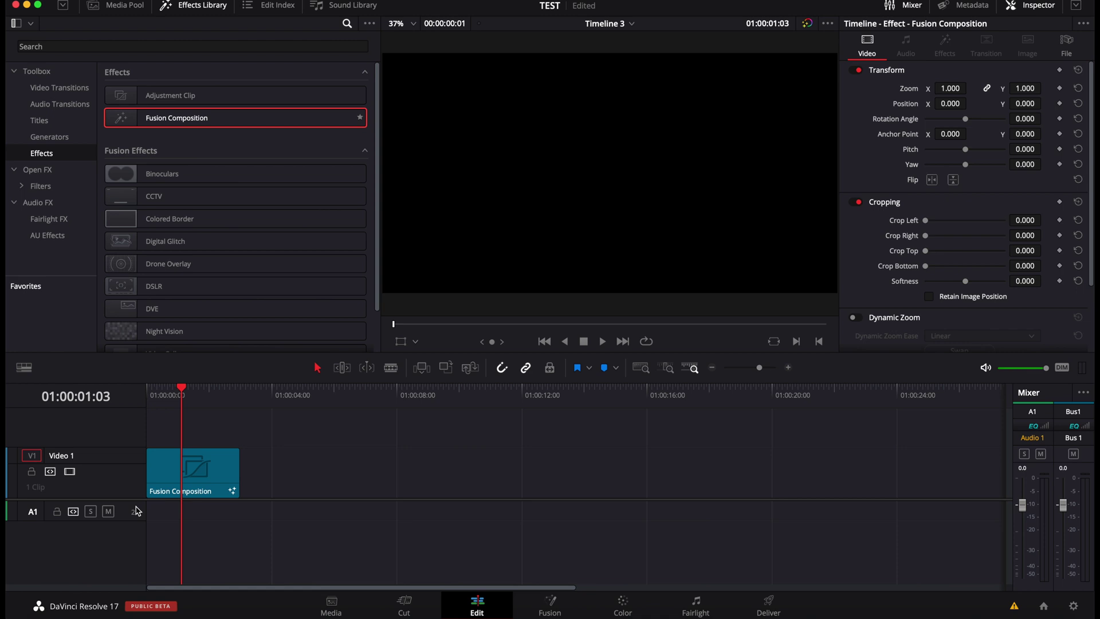
pyautogui.click(190, 483)
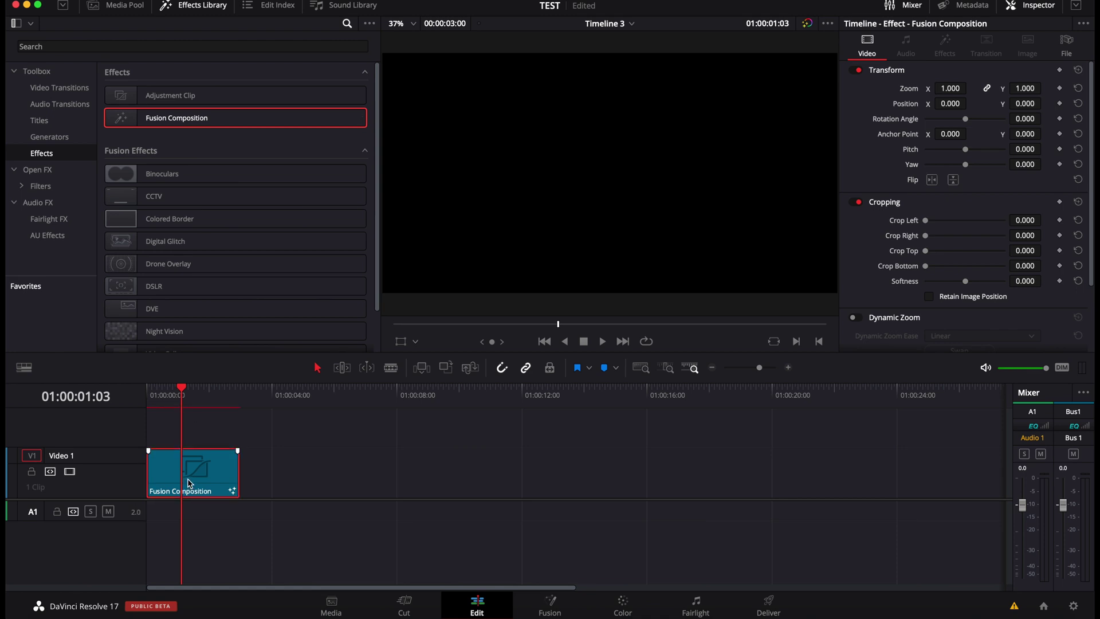
# Step: Open the clip in the Fusion page, hide the spline and clips panels, and reposition MediaOut1
pyautogui.click(555, 607)
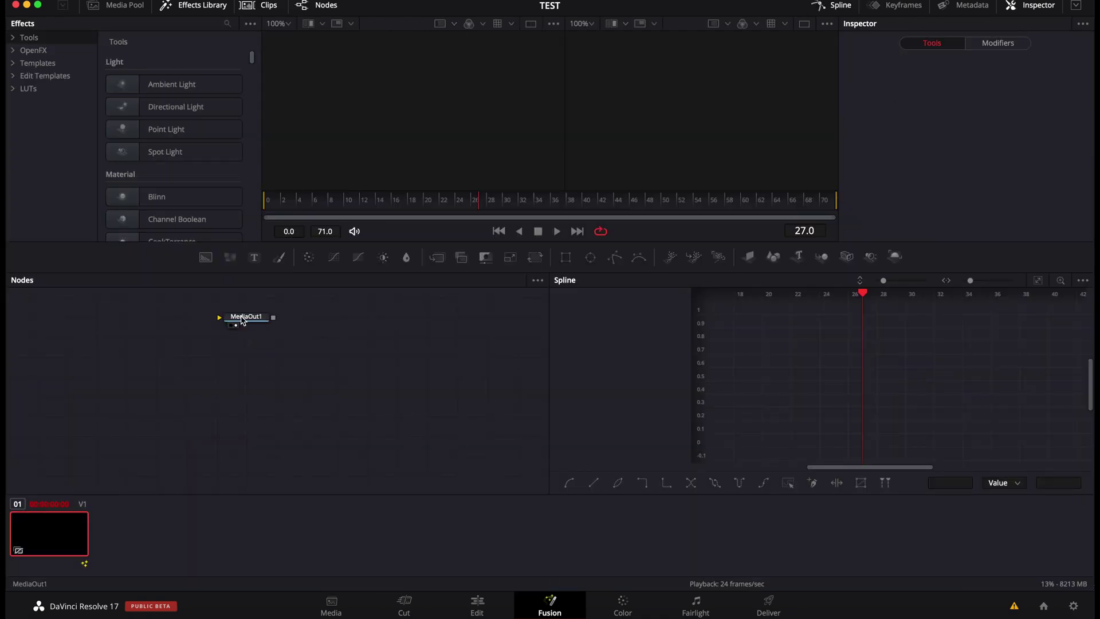
pyautogui.moveTo(268, 315); pyautogui.dragTo(478, 395)
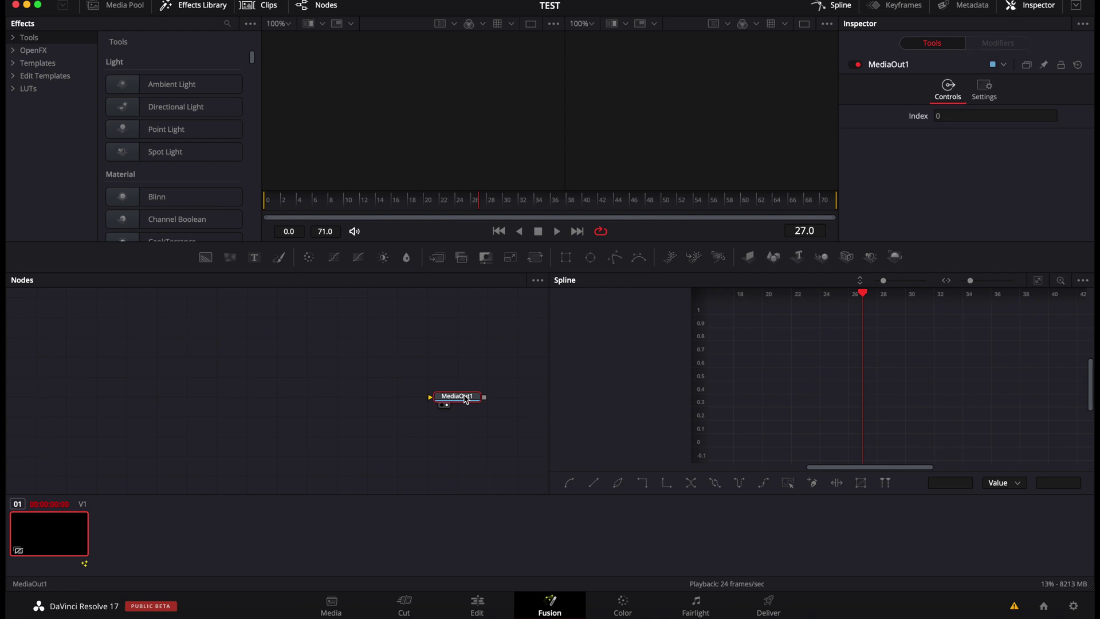
pyautogui.click(829, 8)
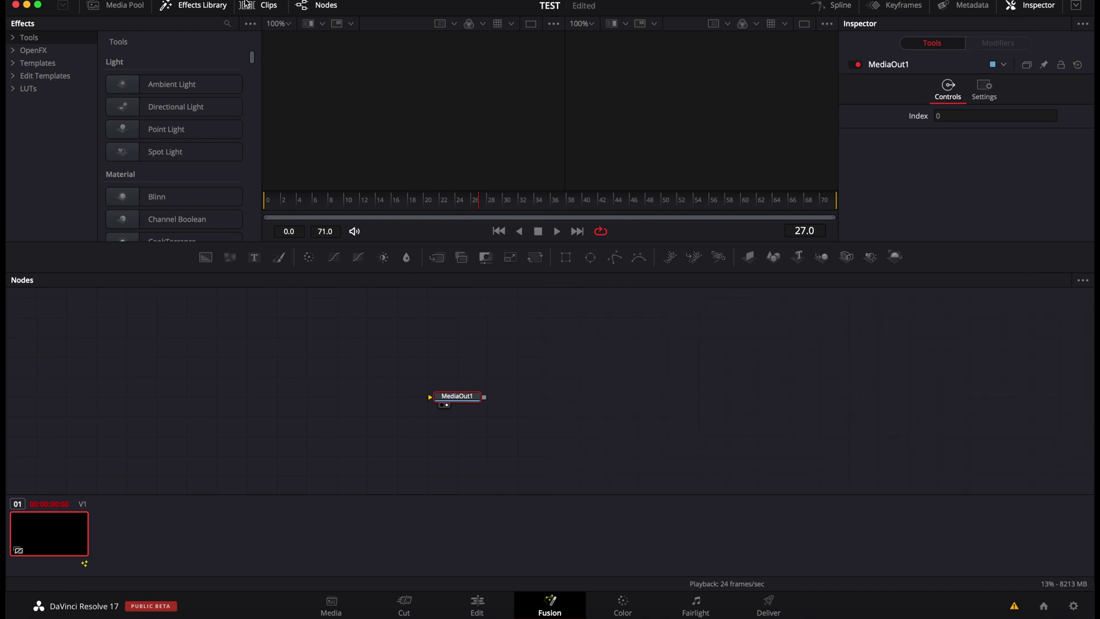
pyautogui.click(265, 7)
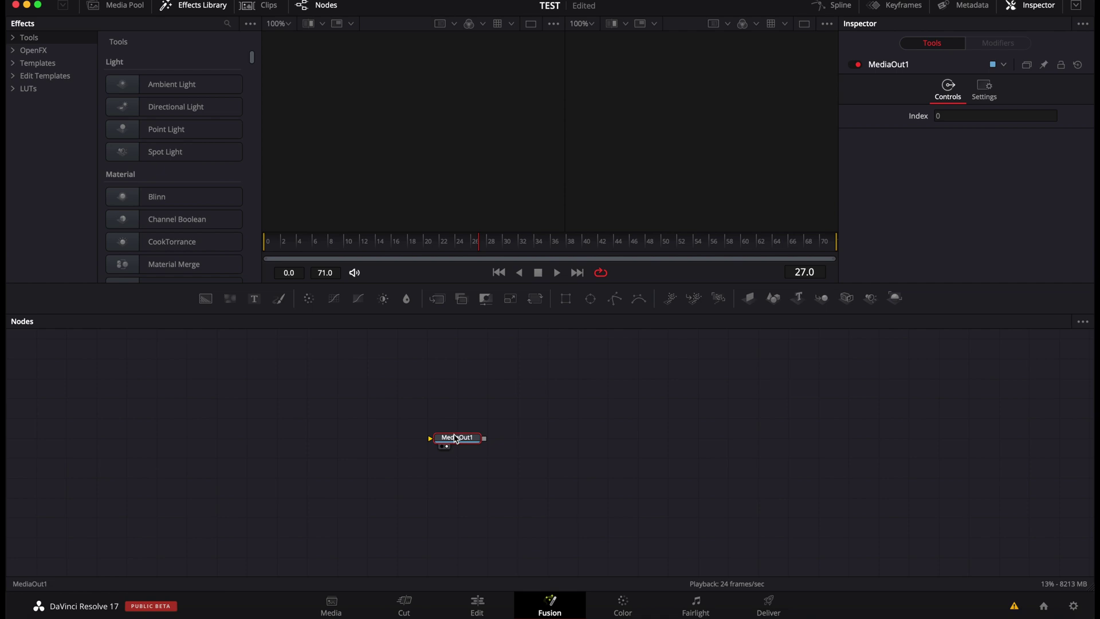
pyautogui.moveTo(444, 442); pyautogui.dragTo(655, 403)
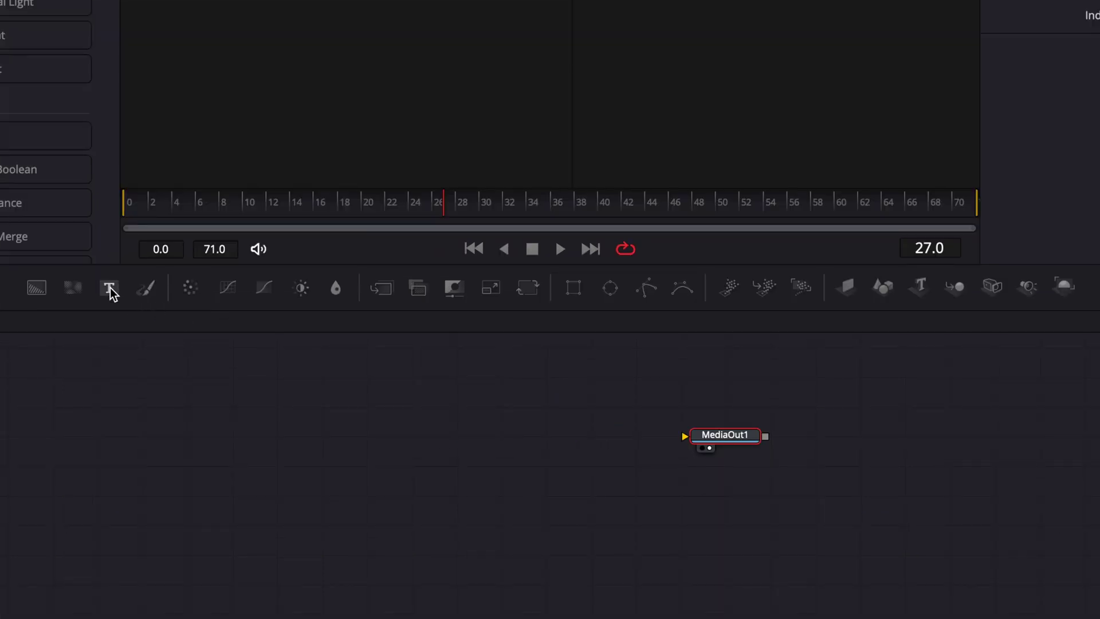
# Step: Add Text1, Background1 and a Rectangle1 mask, merge Text1 over Background1, and view Merge1
pyautogui.moveTo(109, 289); pyautogui.dragTo(441, 484)
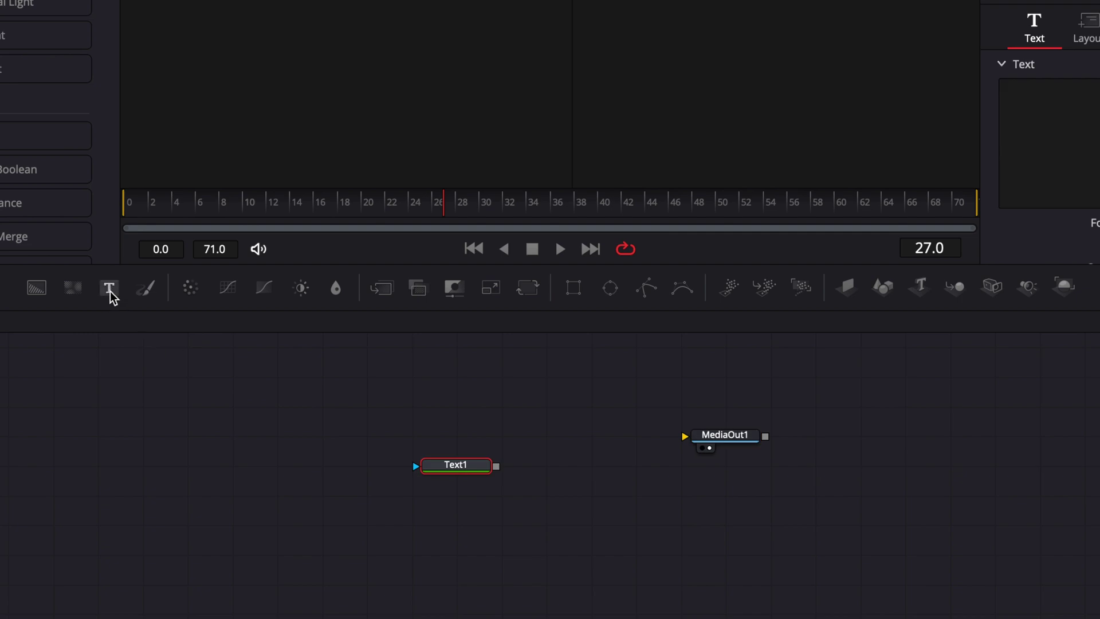
pyautogui.moveTo(35, 293); pyautogui.dragTo(474, 542)
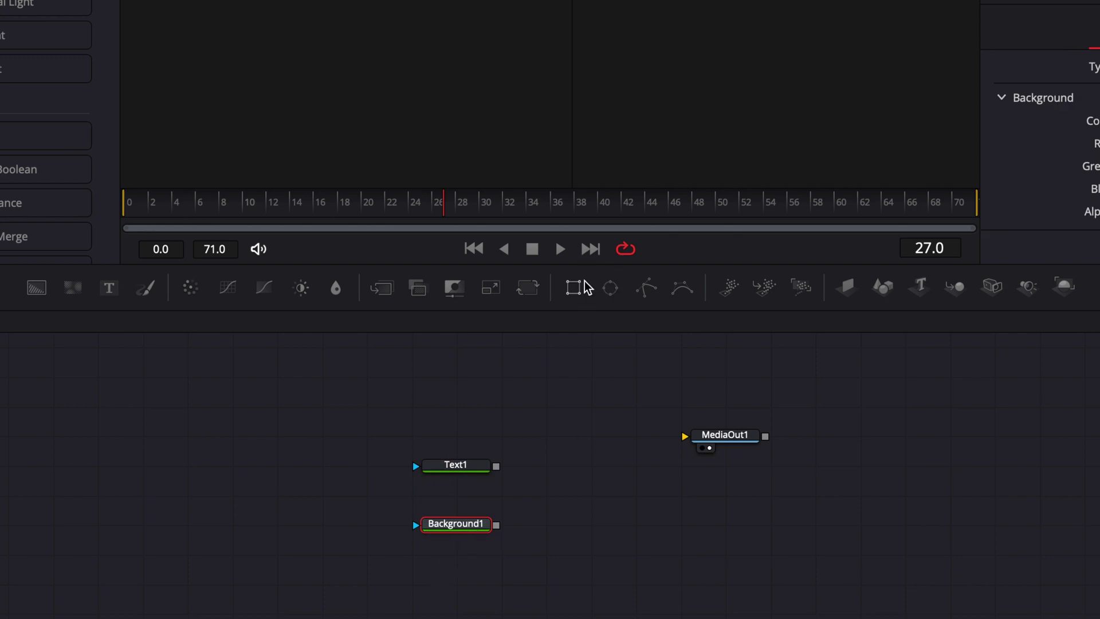
pyautogui.moveTo(473, 529)
pyautogui.click(575, 289)
pyautogui.moveTo(448, 466)
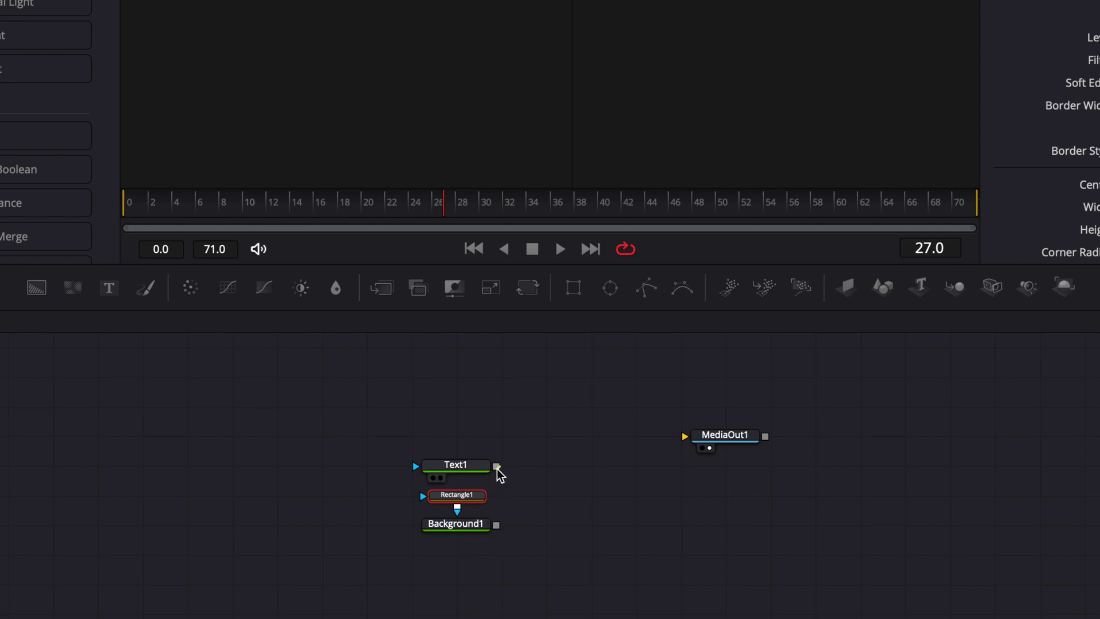
pyautogui.moveTo(497, 467); pyautogui.dragTo(498, 531)
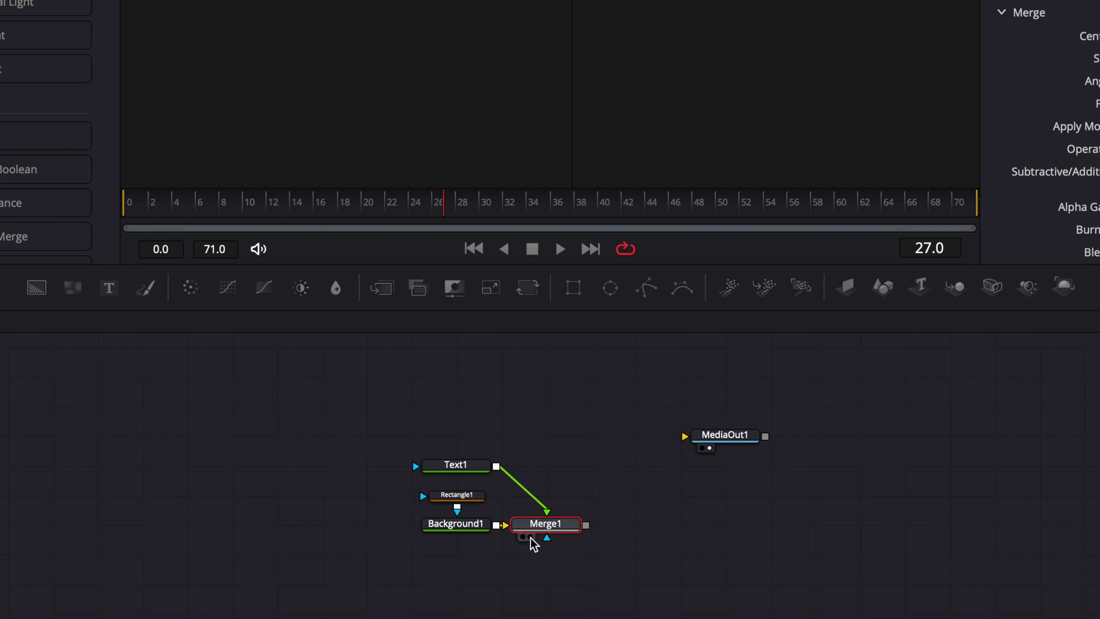
pyautogui.click(531, 537)
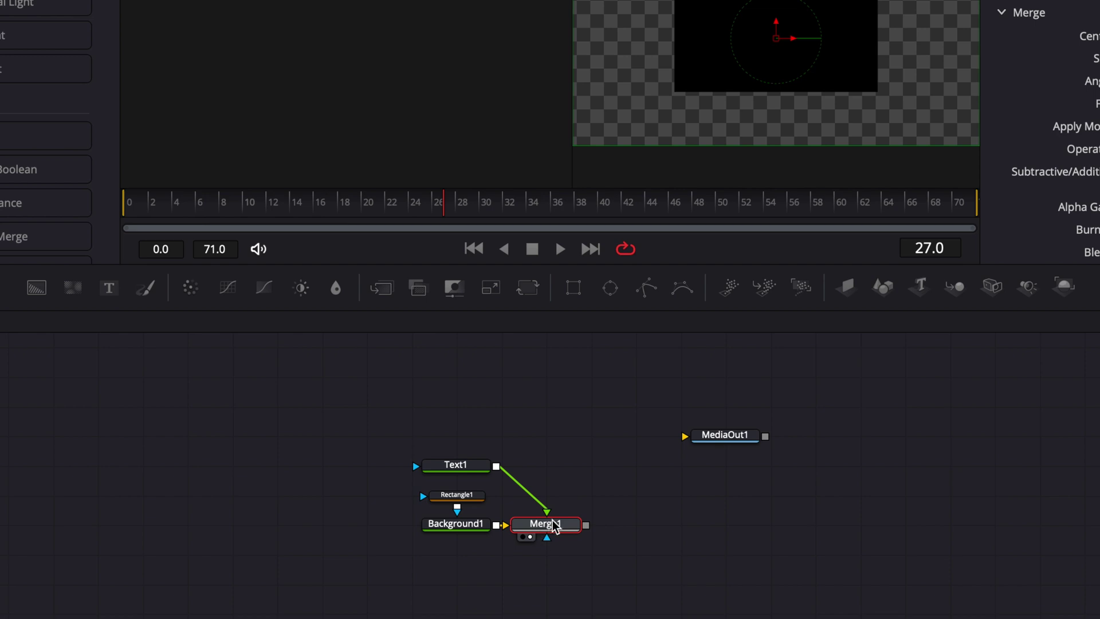
# Step: Type SUBSCRIBE into Text1 and set Background1's colour to red
pyautogui.click(457, 468)
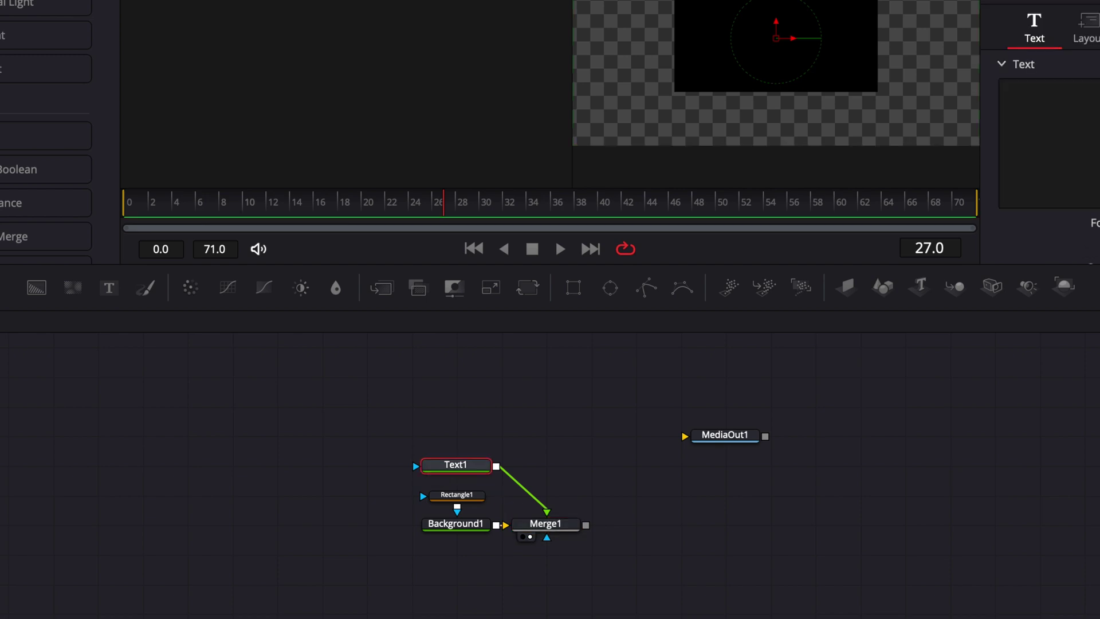
pyautogui.write('SU')
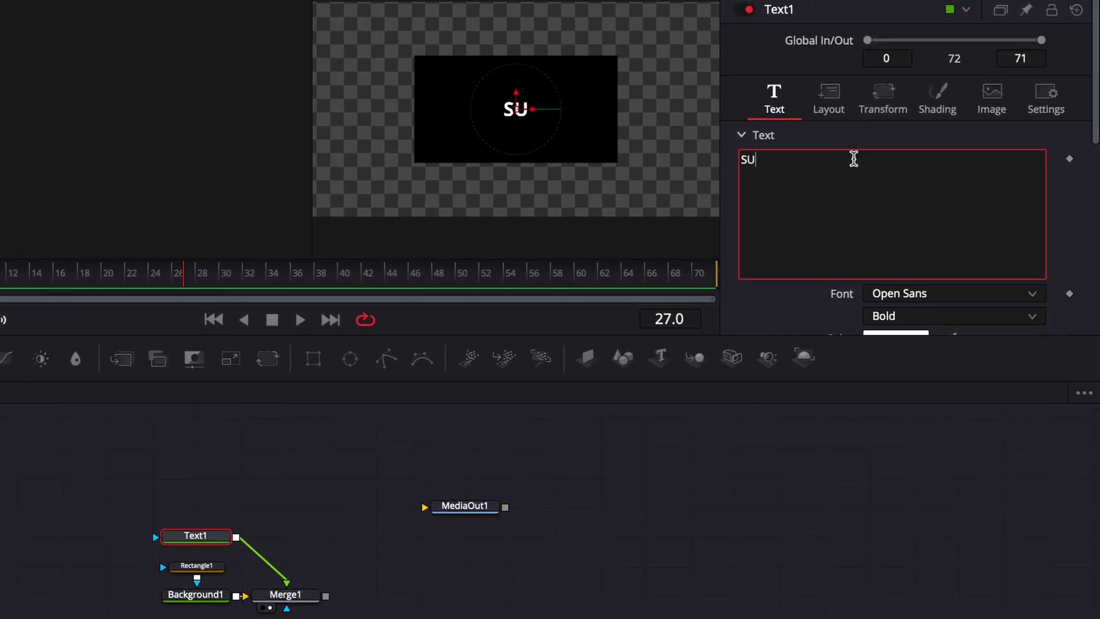
pyautogui.write('BSCRIBE')
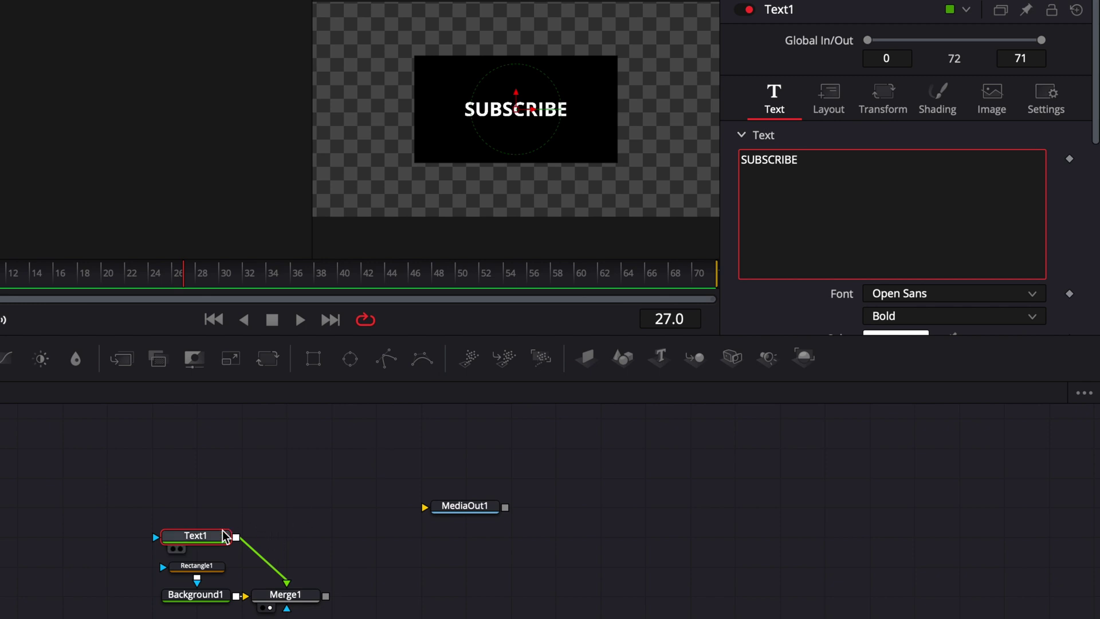
pyautogui.click(203, 602)
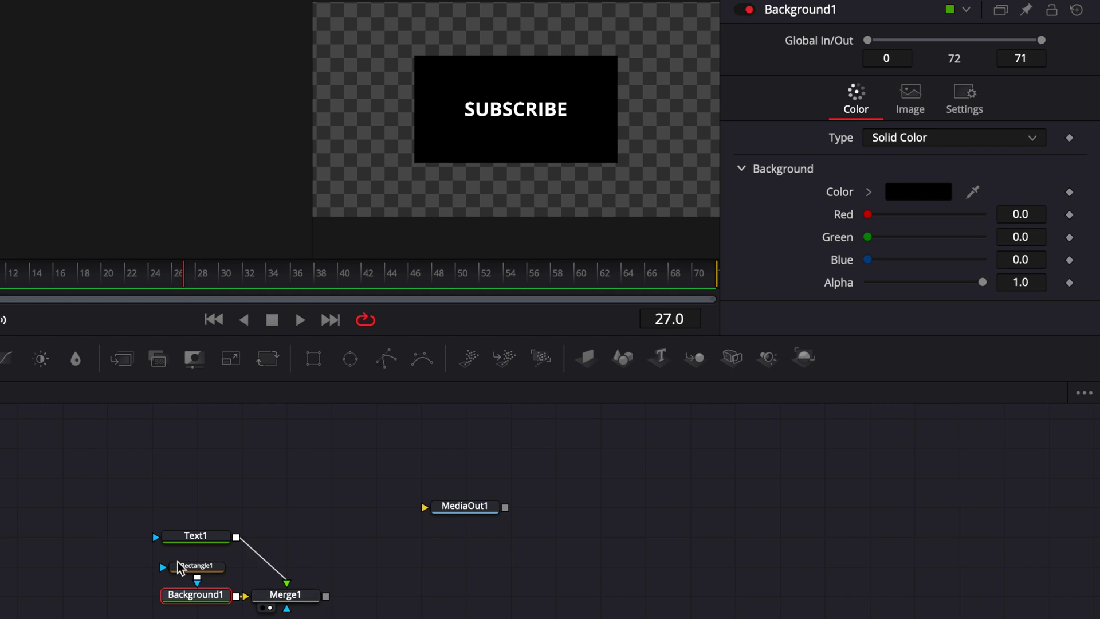
pyautogui.click(908, 195)
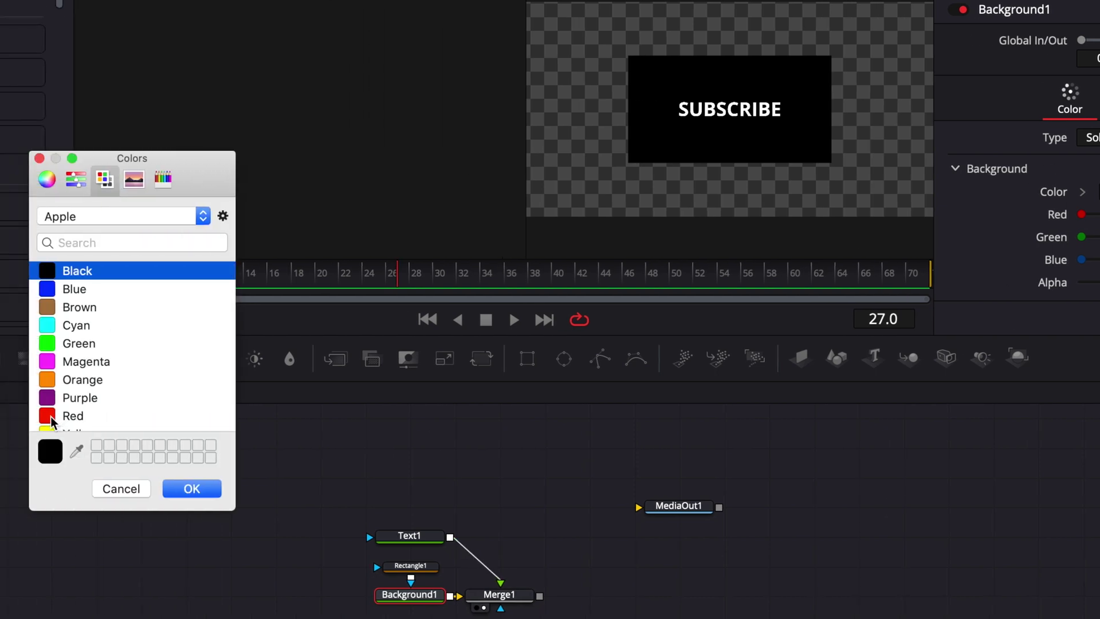
pyautogui.click(51, 421)
pyautogui.click(195, 489)
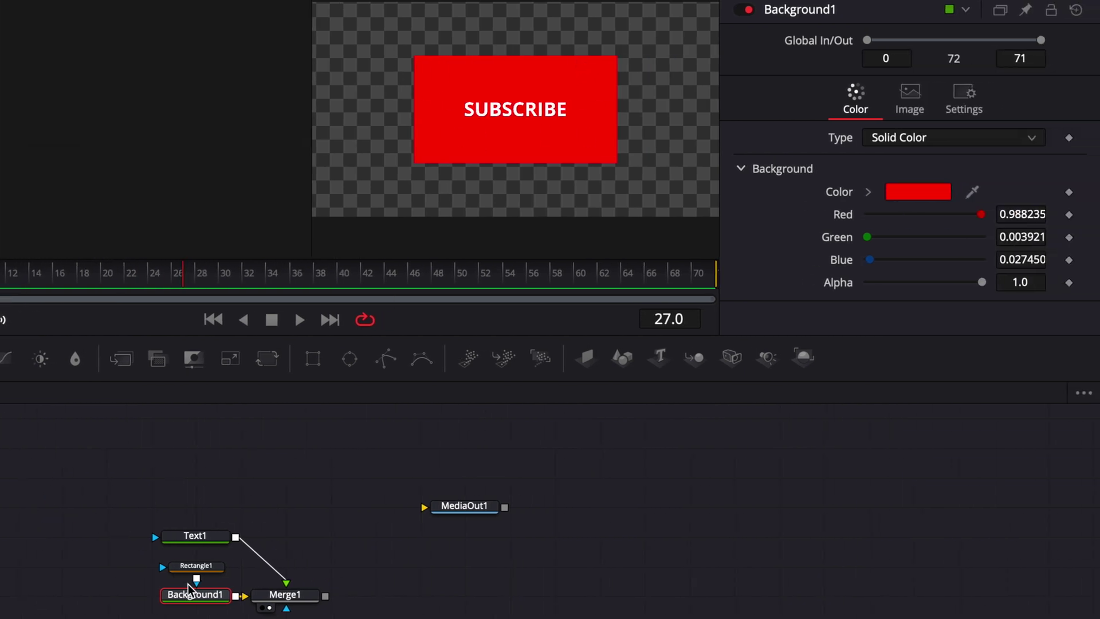
pyautogui.click(196, 566)
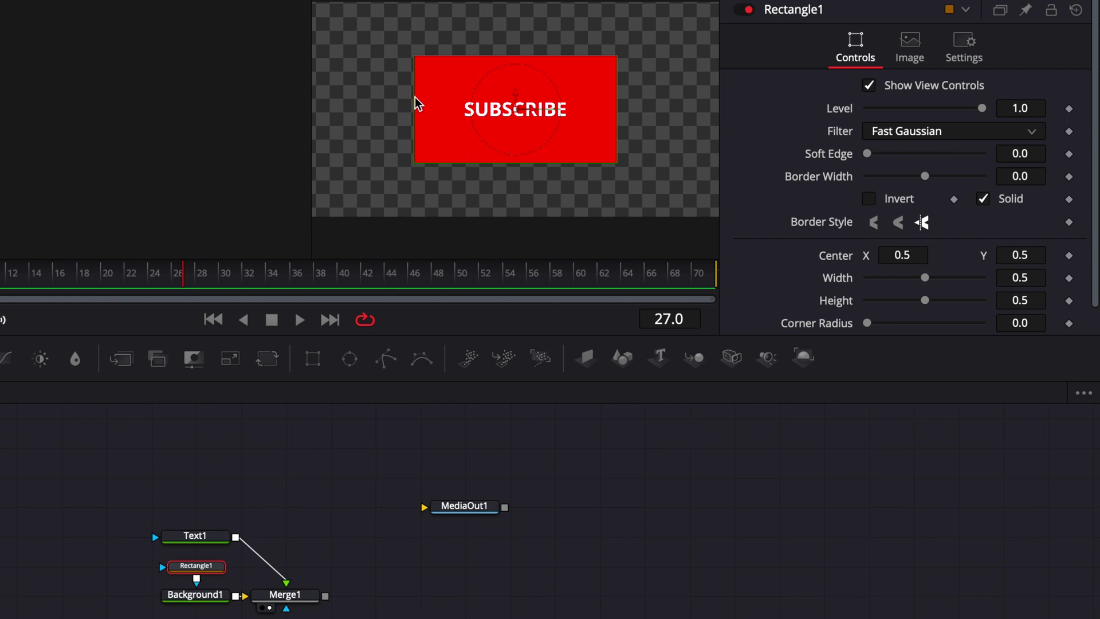
# Step: Shrink Rectangle1 to width 0.386, height 0.236 with corner radius about 0.3, then regroup the nodes
pyautogui.scroll(-1, 862, 154)
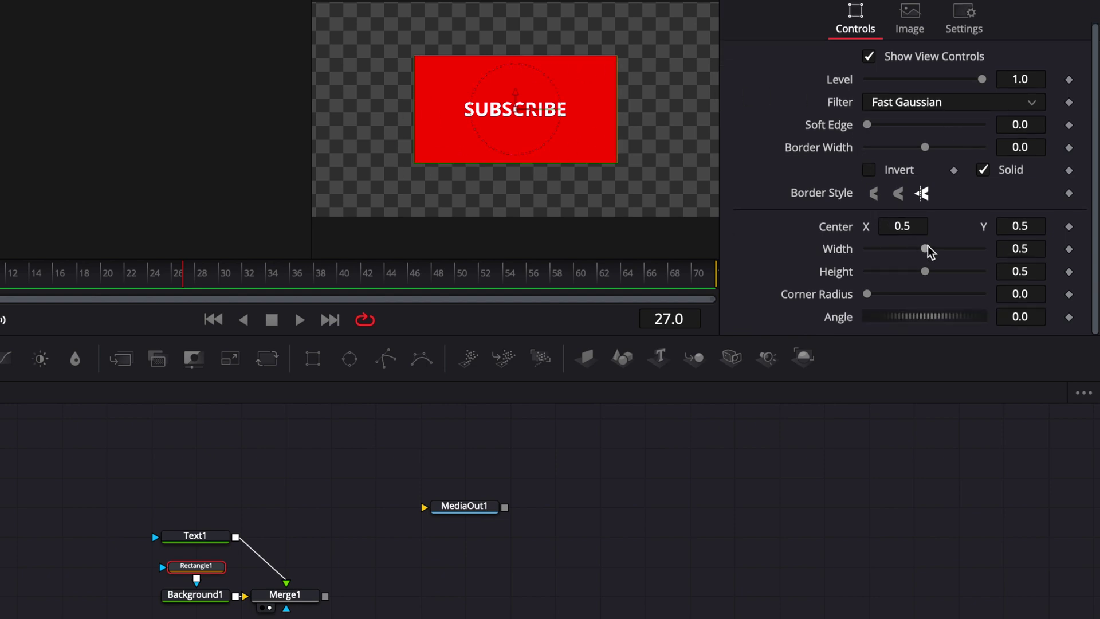
pyautogui.moveTo(927, 245); pyautogui.dragTo(903, 283)
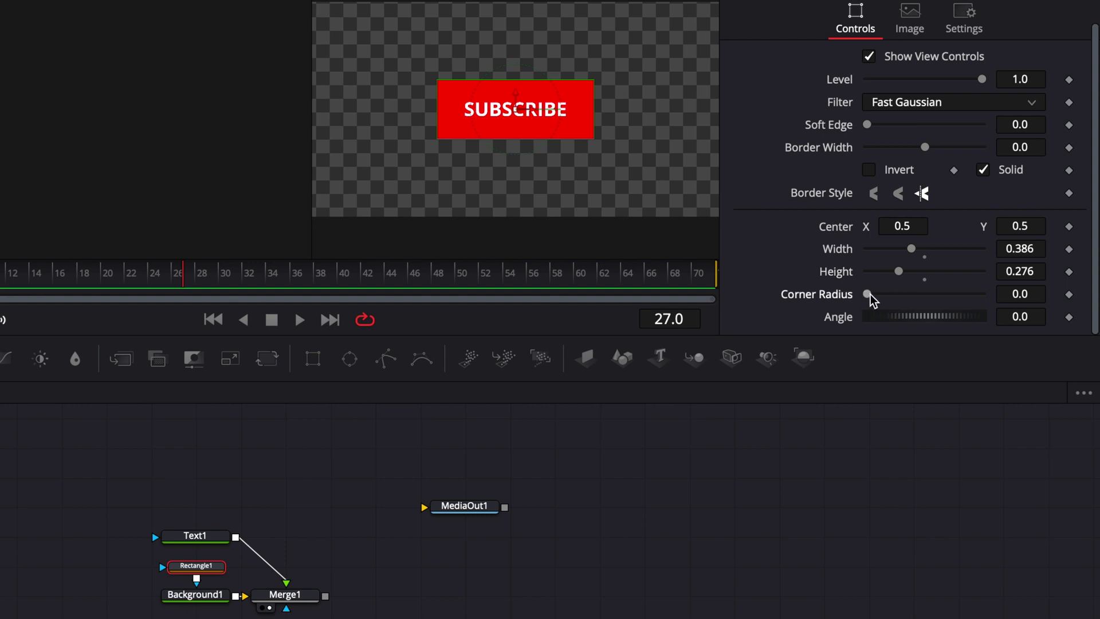
pyautogui.moveTo(870, 298); pyautogui.dragTo(897, 278)
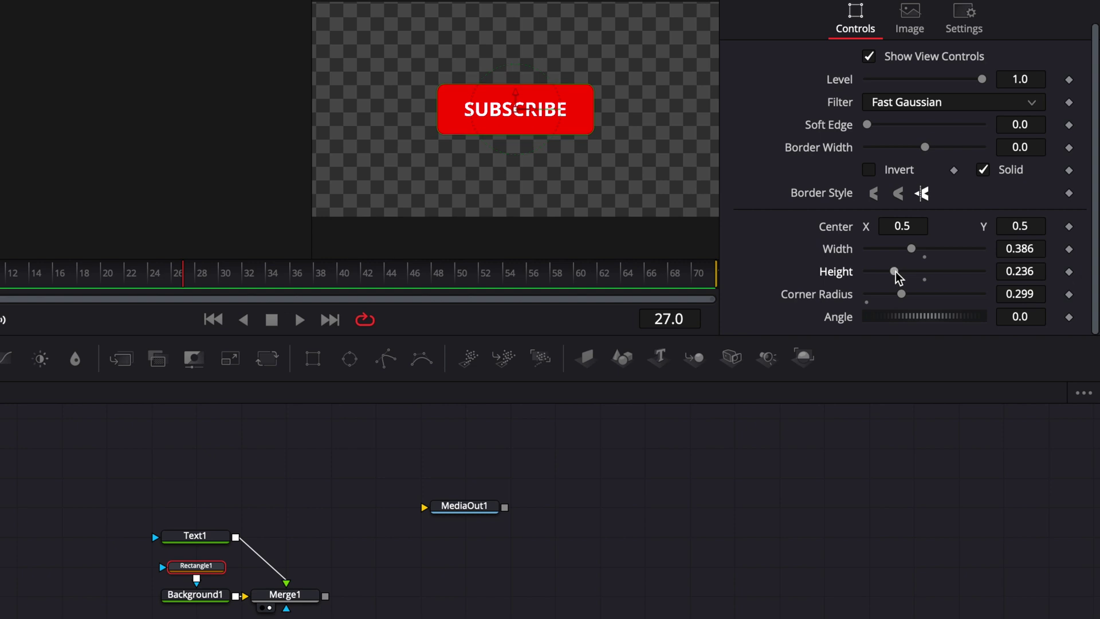
pyautogui.click(290, 432)
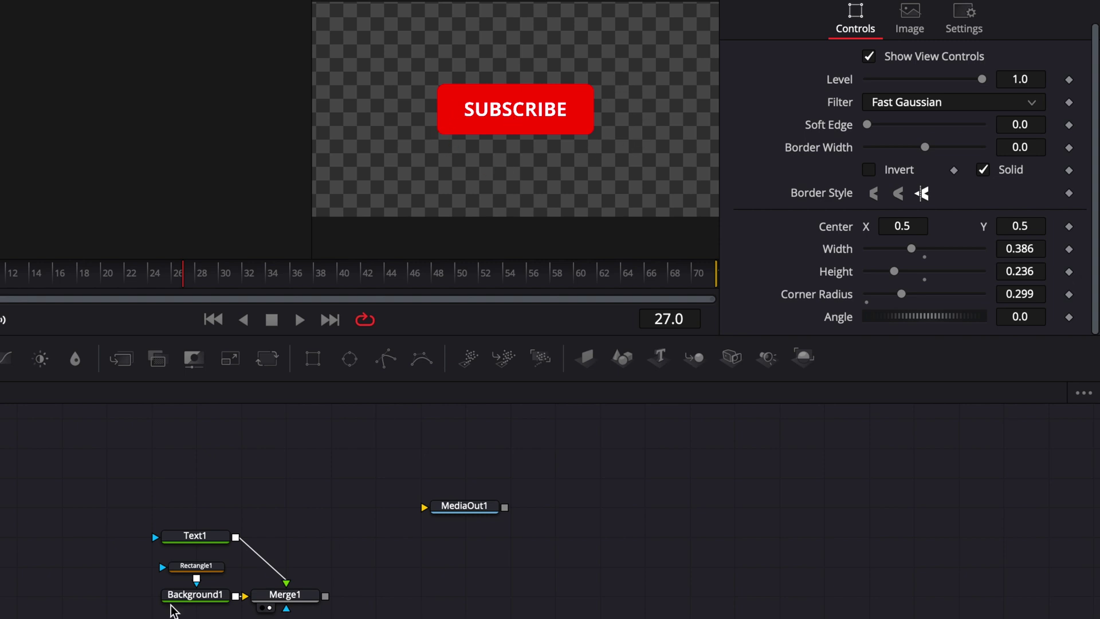
pyautogui.moveTo(115, 518); pyautogui.dragTo(183, 523)
# Step: Select Merge1, then minimize the browser with cursor.svg downloaded to return to Resolve
pyautogui.click(192, 507)
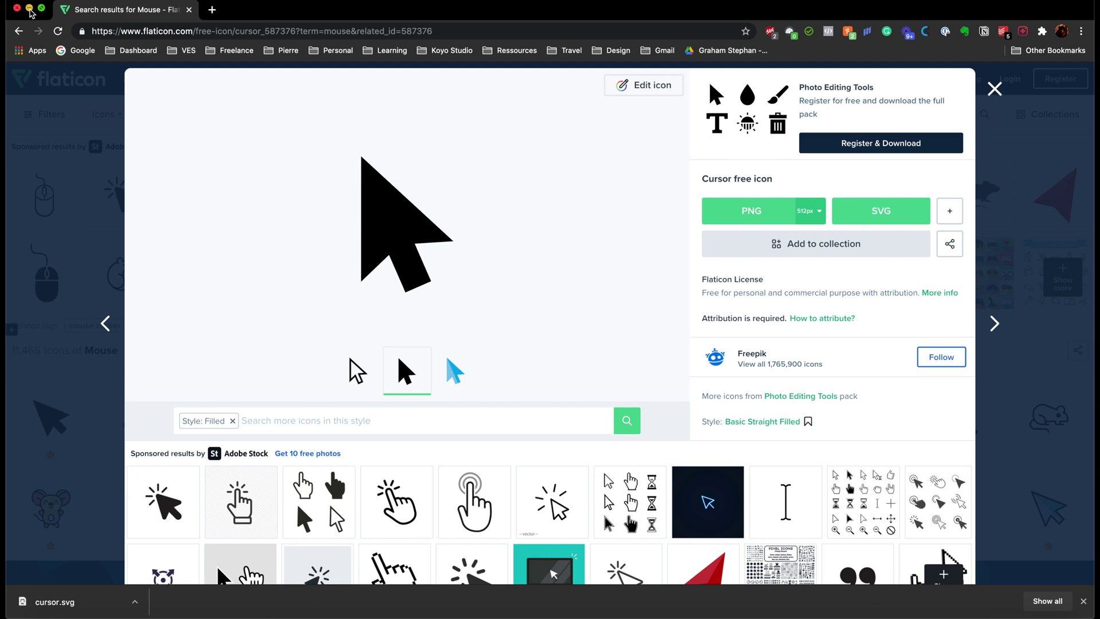
pyautogui.click(29, 9)
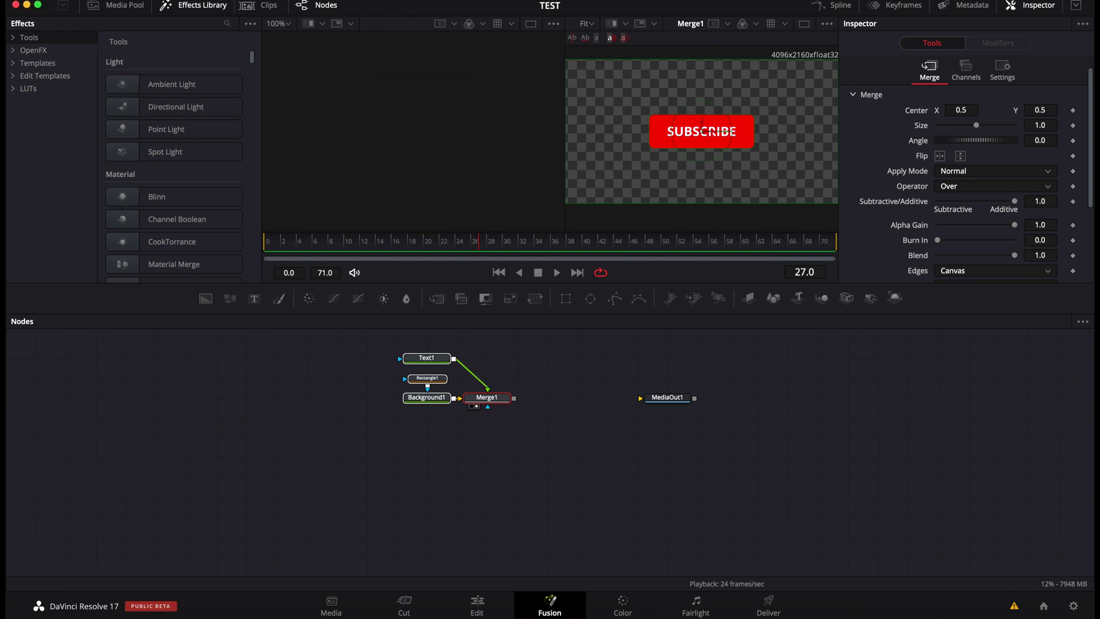
# Step: Import cursor.svg into the Fusion comp at 4096 size and view the cursor node
pyautogui.click(387, 0)
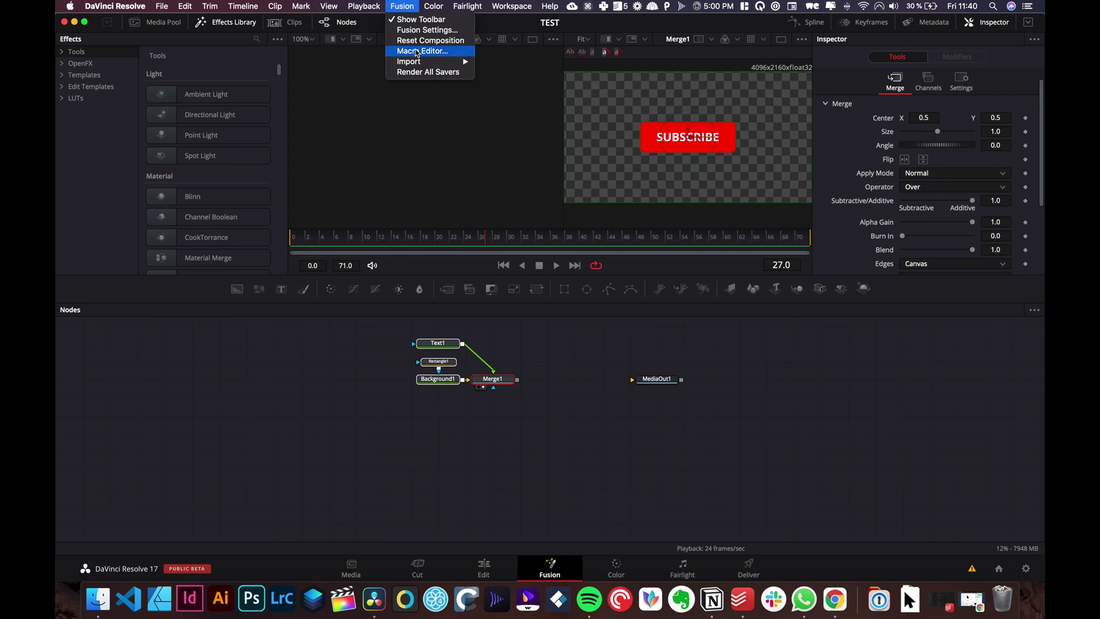
pyautogui.moveTo(418, 62)
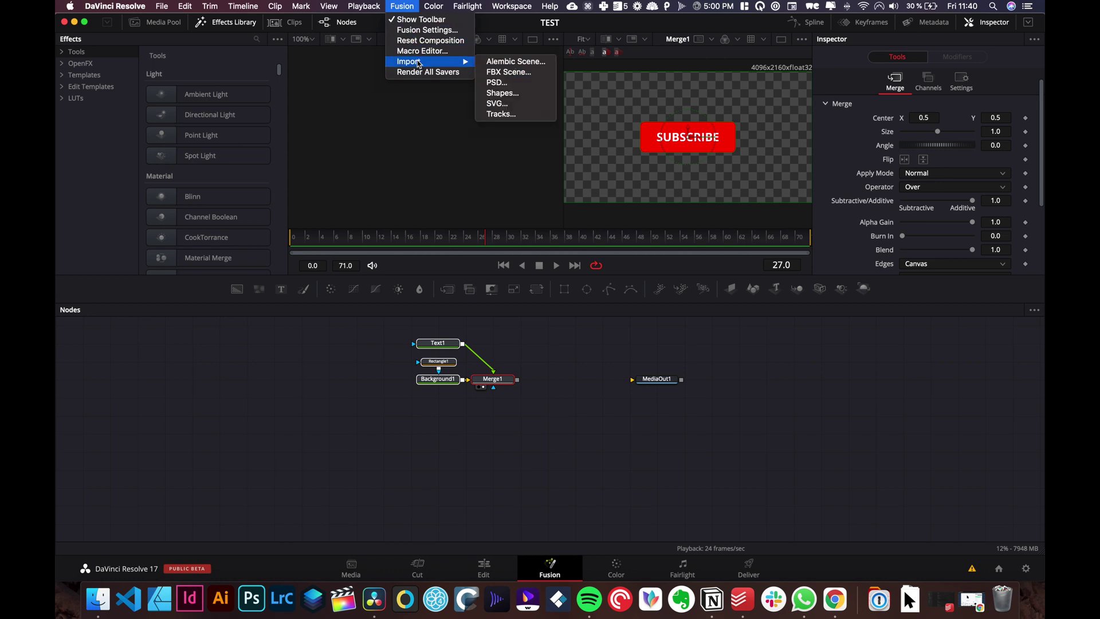
pyautogui.click(497, 103)
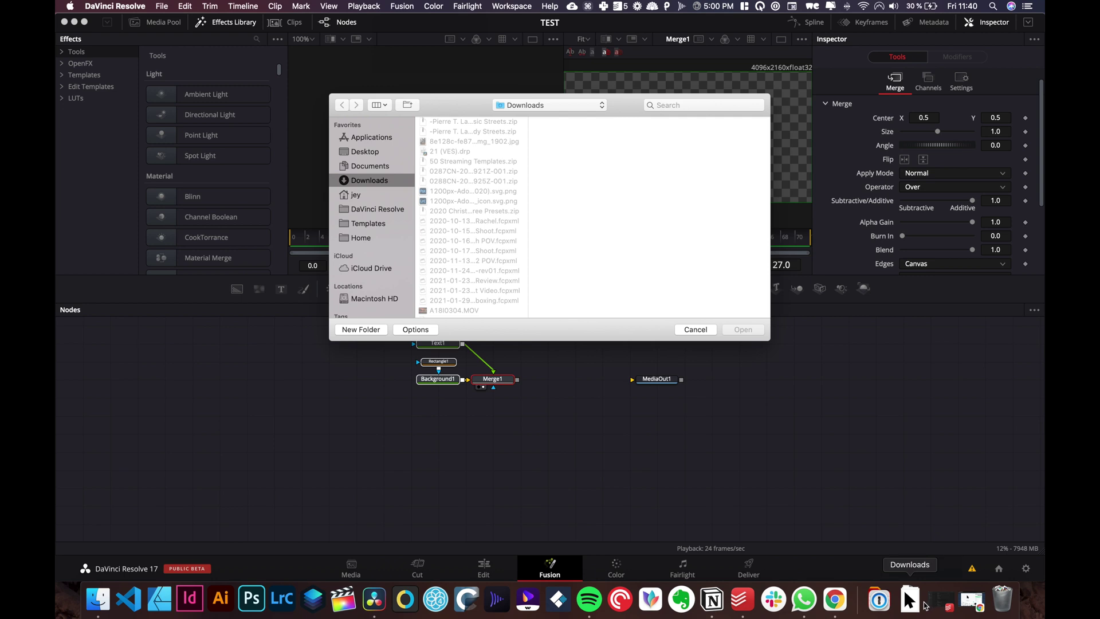
pyautogui.click(909, 598)
pyautogui.moveTo(902, 540); pyautogui.dragTo(645, 232)
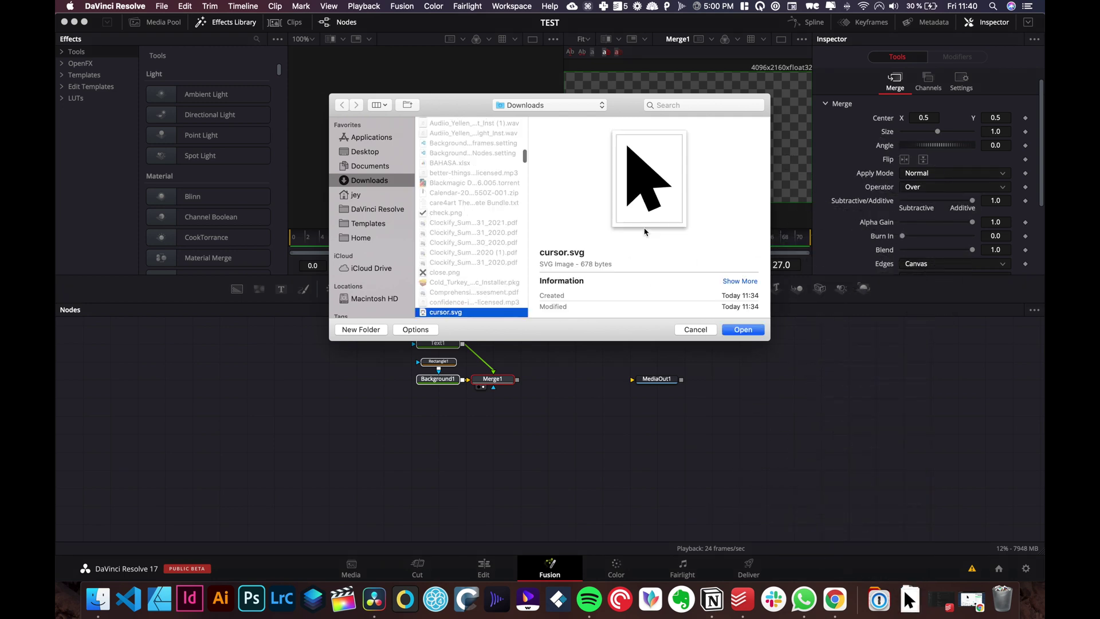
pyautogui.click(745, 331)
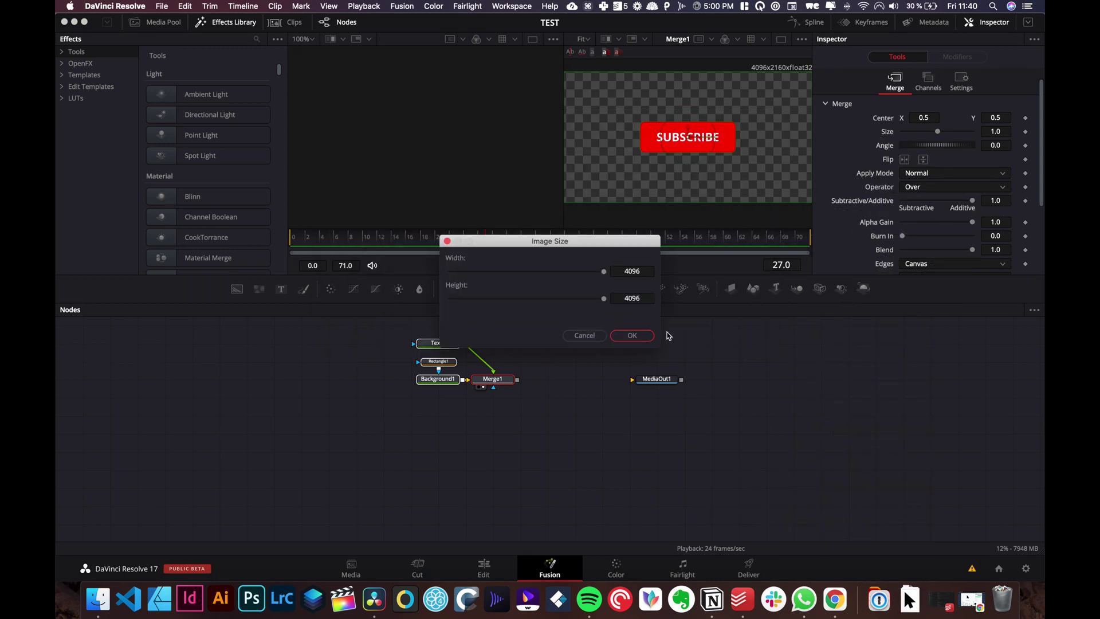
pyautogui.click(631, 335)
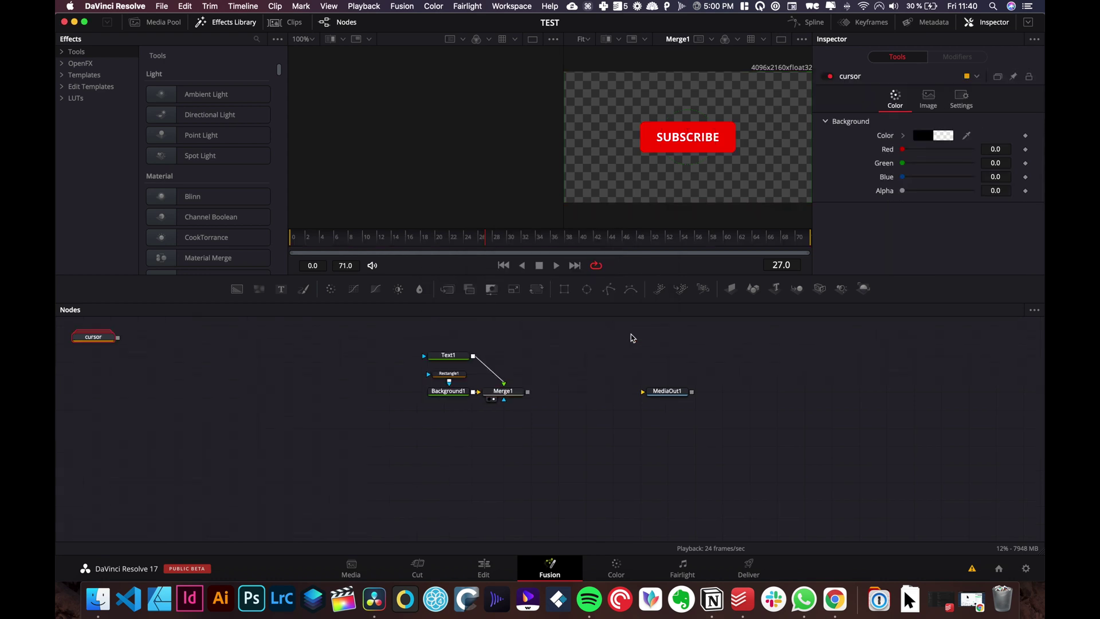
pyautogui.moveTo(85, 342); pyautogui.dragTo(580, 337)
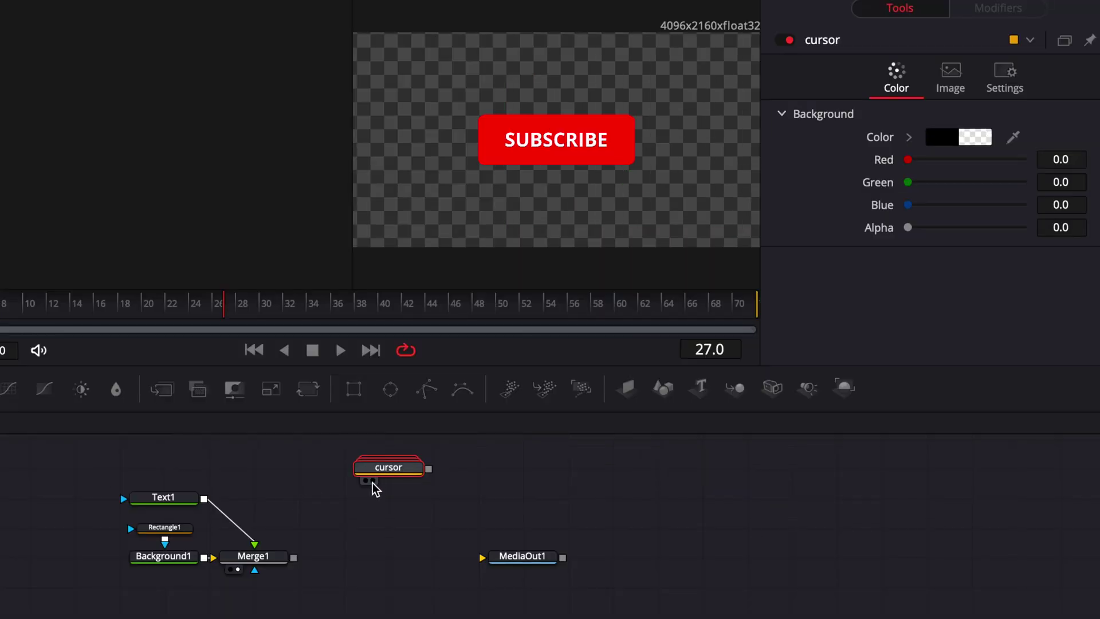
pyautogui.click(373, 481)
pyautogui.scroll(1, 644, 462)
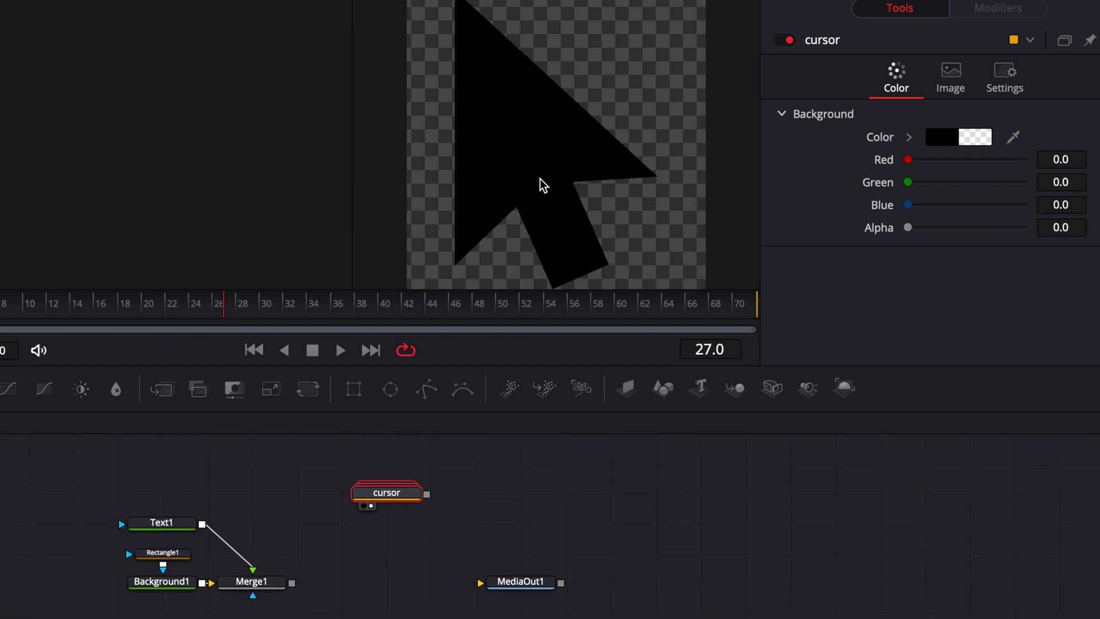
# Step: Ungroup the cursor node and delete the Background3 node
pyautogui.rightClick(398, 505)
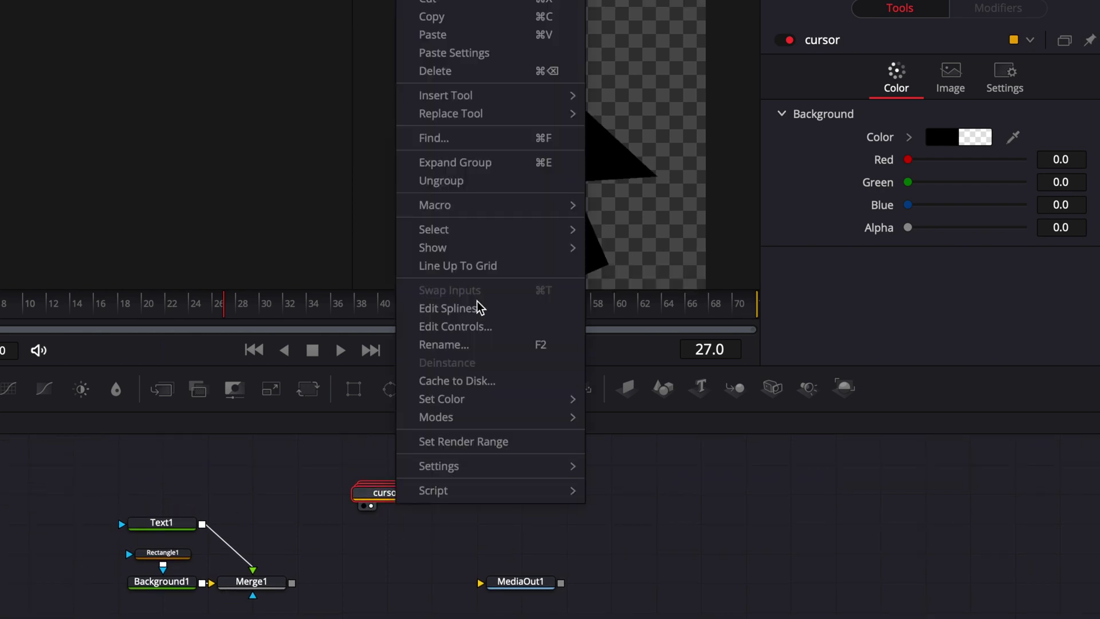
pyautogui.click(450, 183)
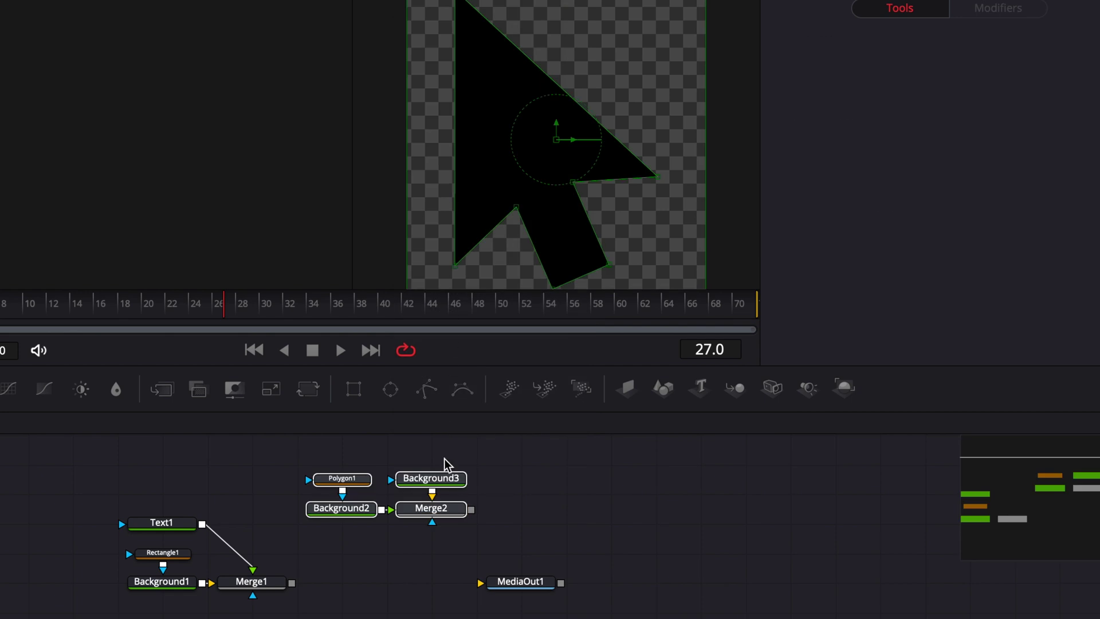
pyautogui.click(436, 510)
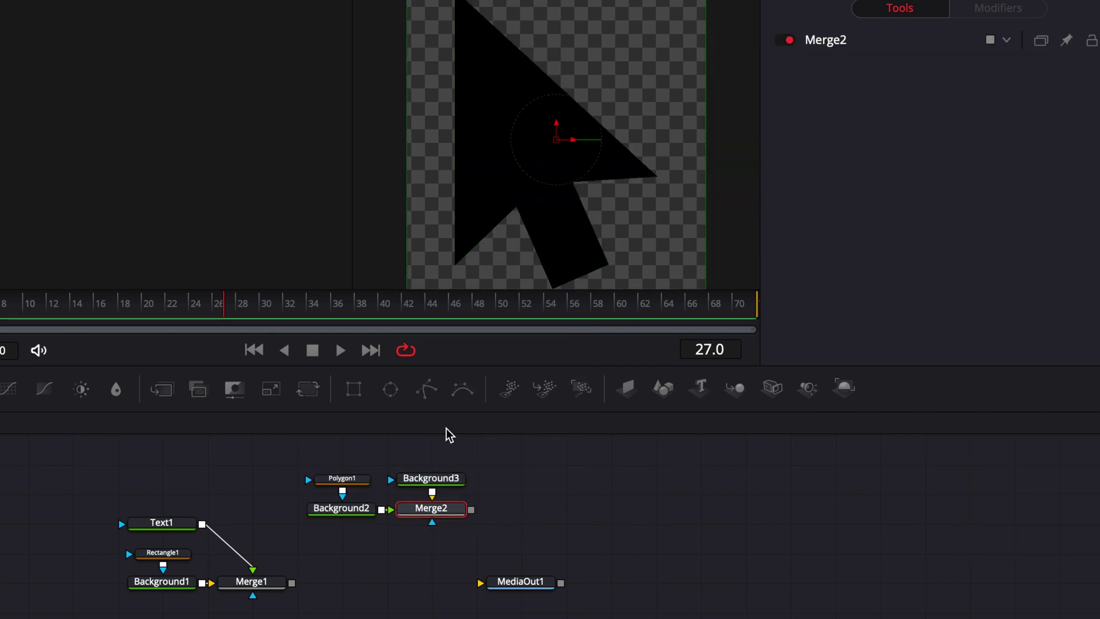
pyautogui.moveTo(428, 491)
pyautogui.mouseDown()
pyautogui.moveTo(437, 508)
pyautogui.moveTo(418, 497)
pyautogui.mouseUp()
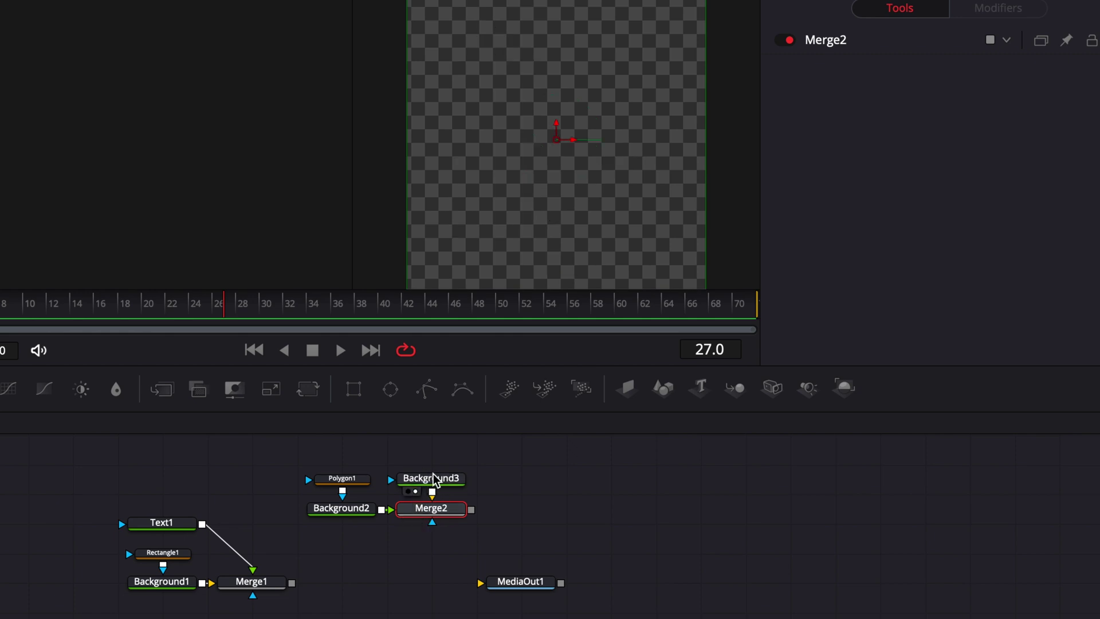
pyautogui.click(422, 459)
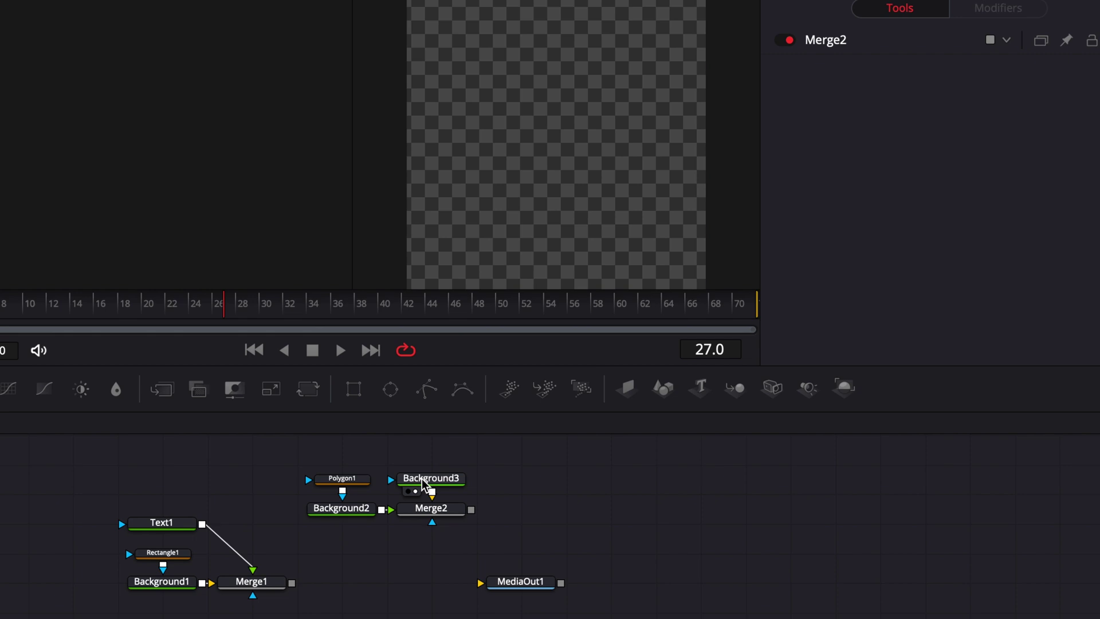
pyautogui.click(424, 482)
pyautogui.press('Delete')
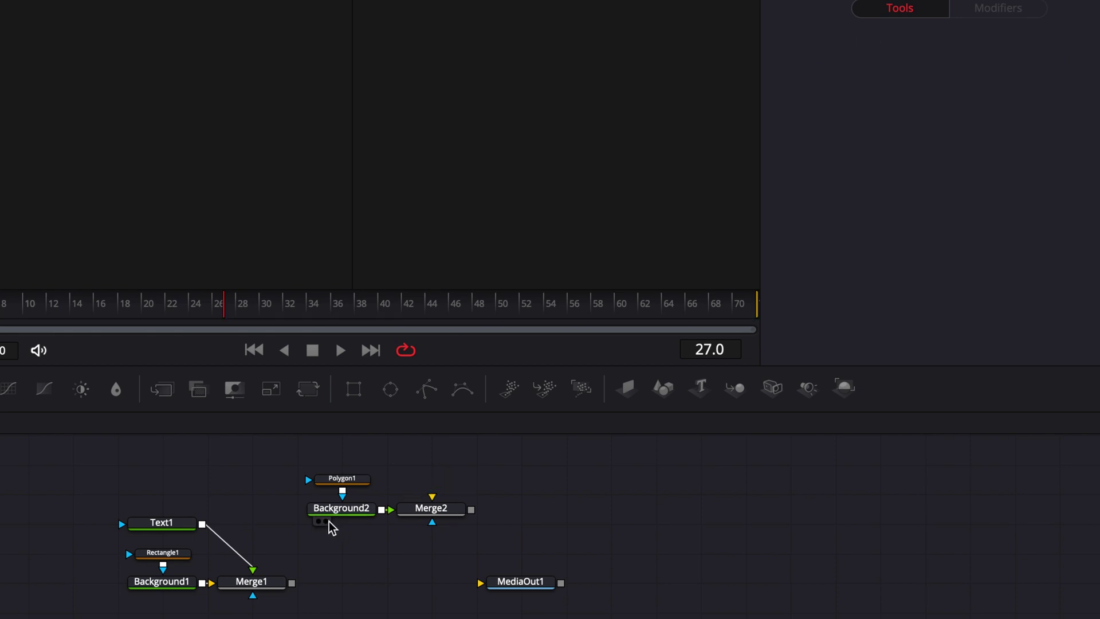
# Step: View Background2's arrow output and delete the Merge2 node
pyautogui.click(329, 523)
pyautogui.moveTo(325, 523); pyautogui.dragTo(331, 525)
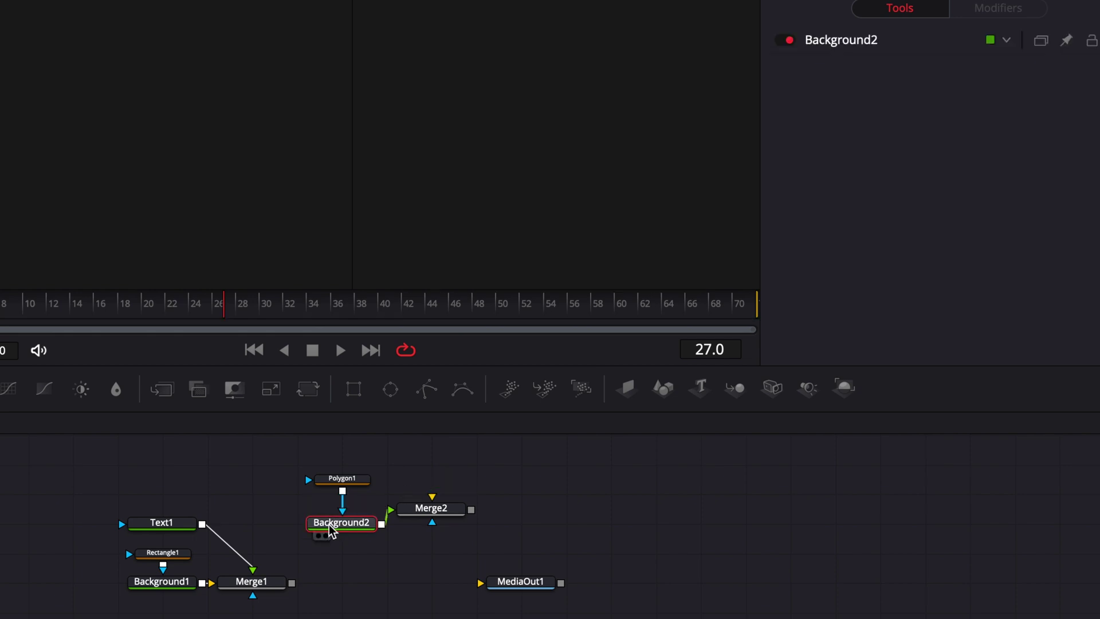
pyautogui.click(325, 536)
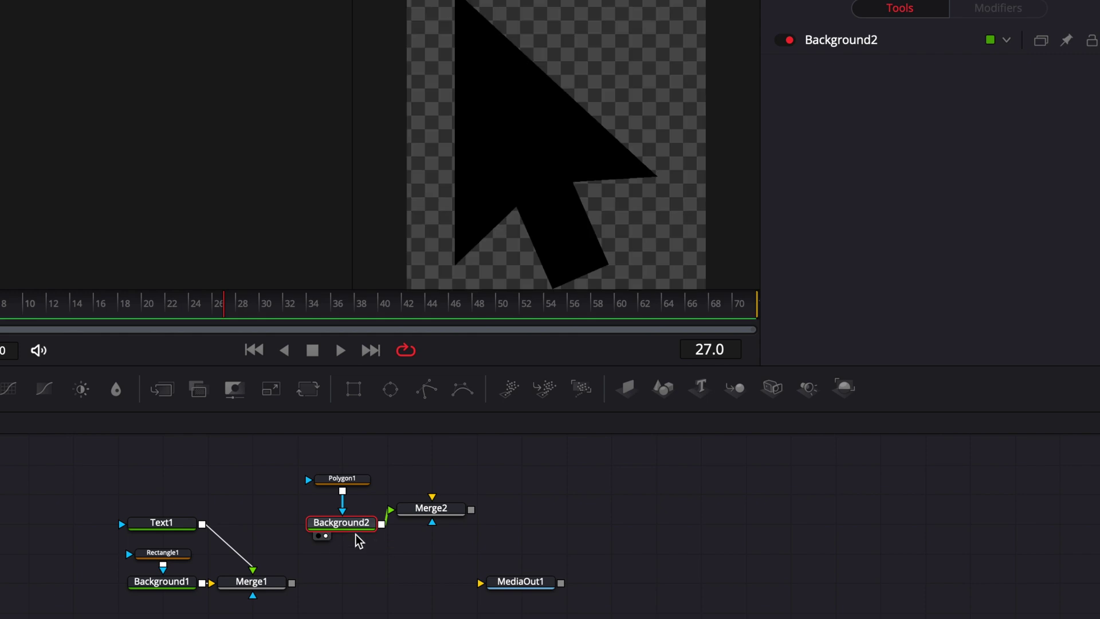
pyautogui.click(434, 515)
pyautogui.press('Delete')
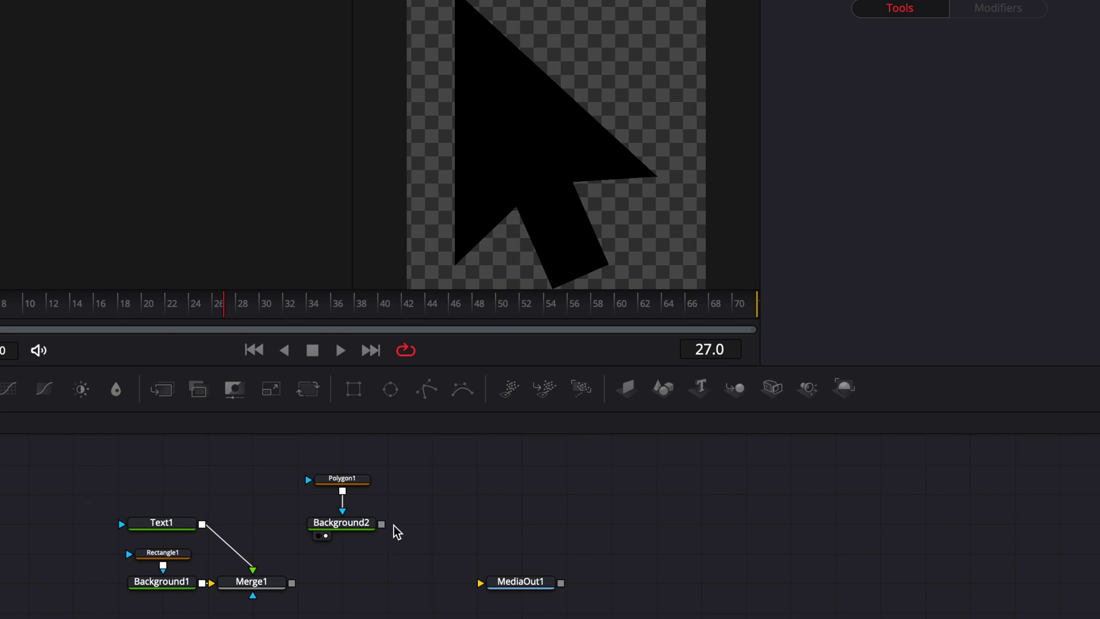
# Step: Layer the arrow over the SUBSCRIBE composite via a new Merge2 node and view it
pyautogui.moveTo(382, 525); pyautogui.dragTo(292, 588)
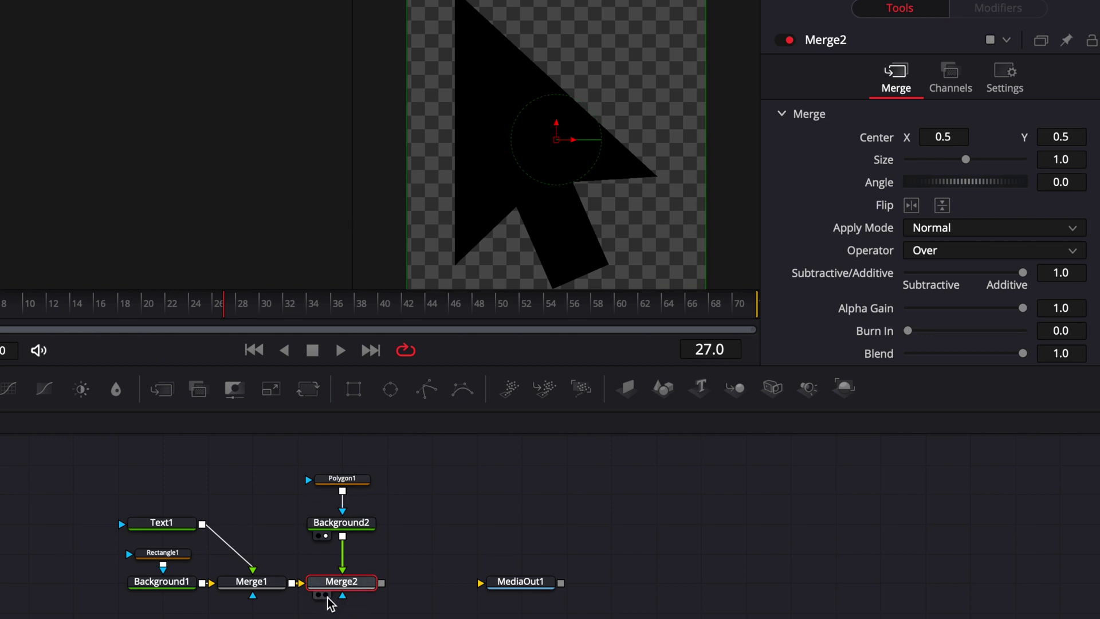
pyautogui.click(326, 595)
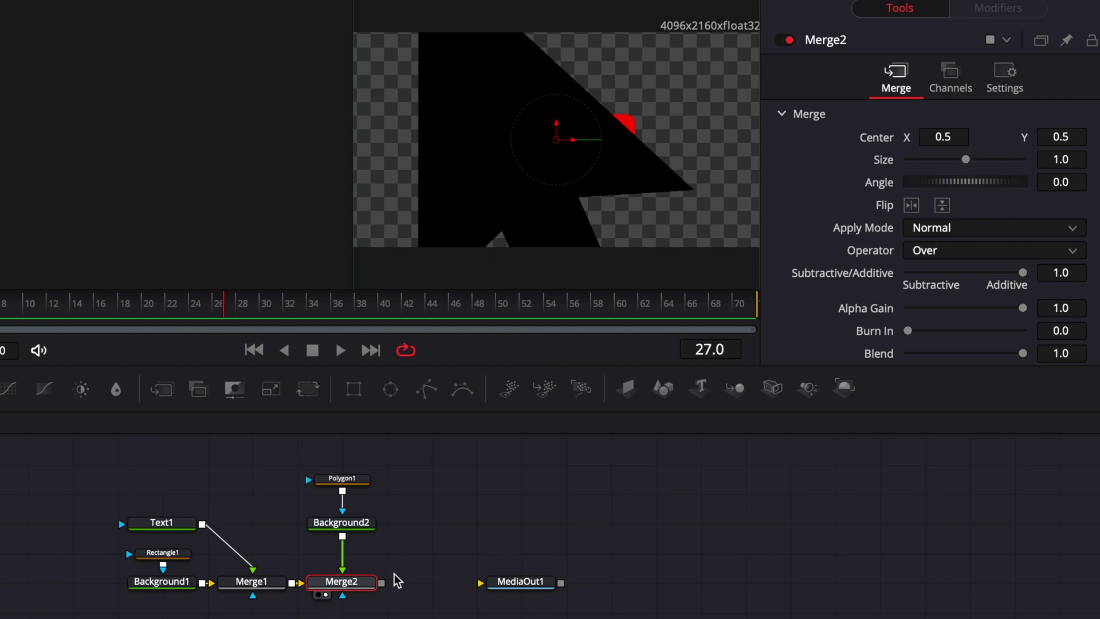
pyautogui.click(344, 479)
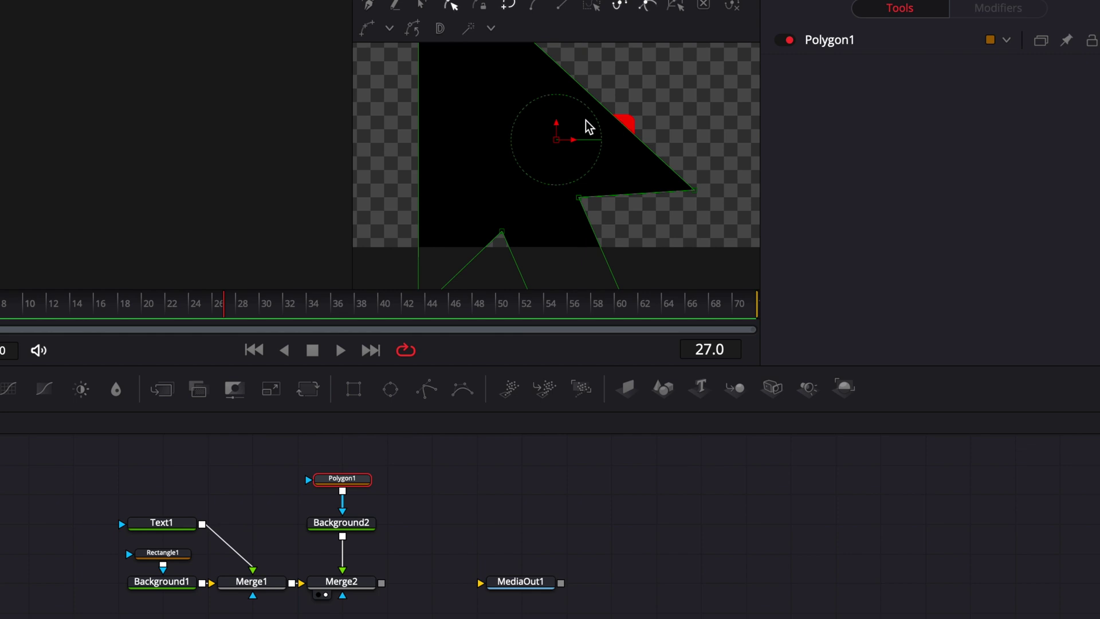
pyautogui.click(869, 44)
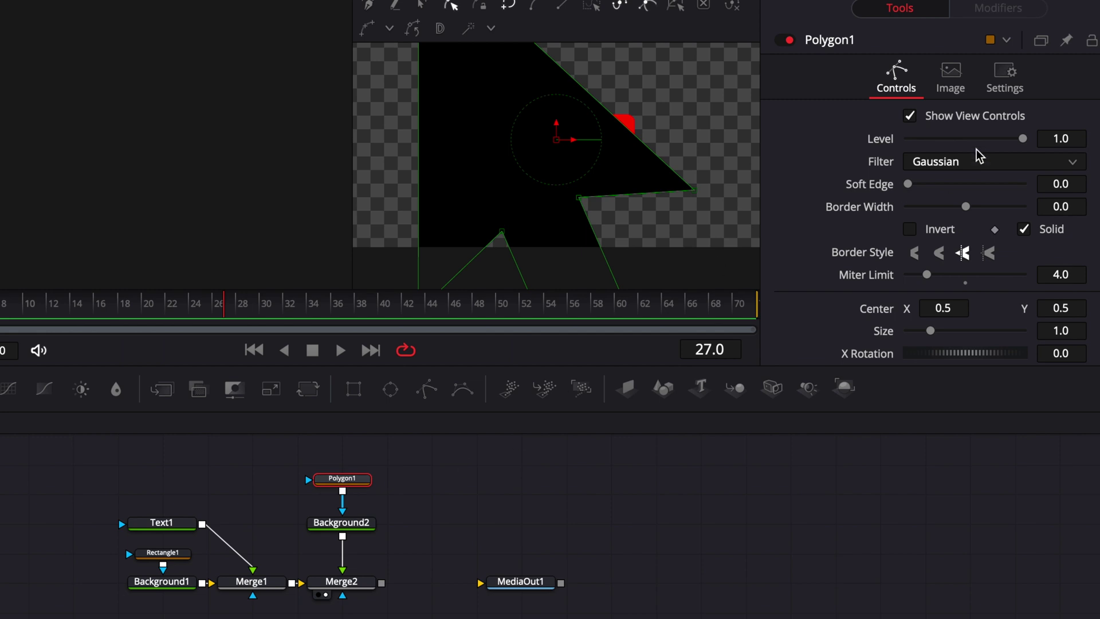
# Step: Shrink Polygon1 to size 0.079 and move the arrow just below the button
pyautogui.scroll(-2, 920, 235)
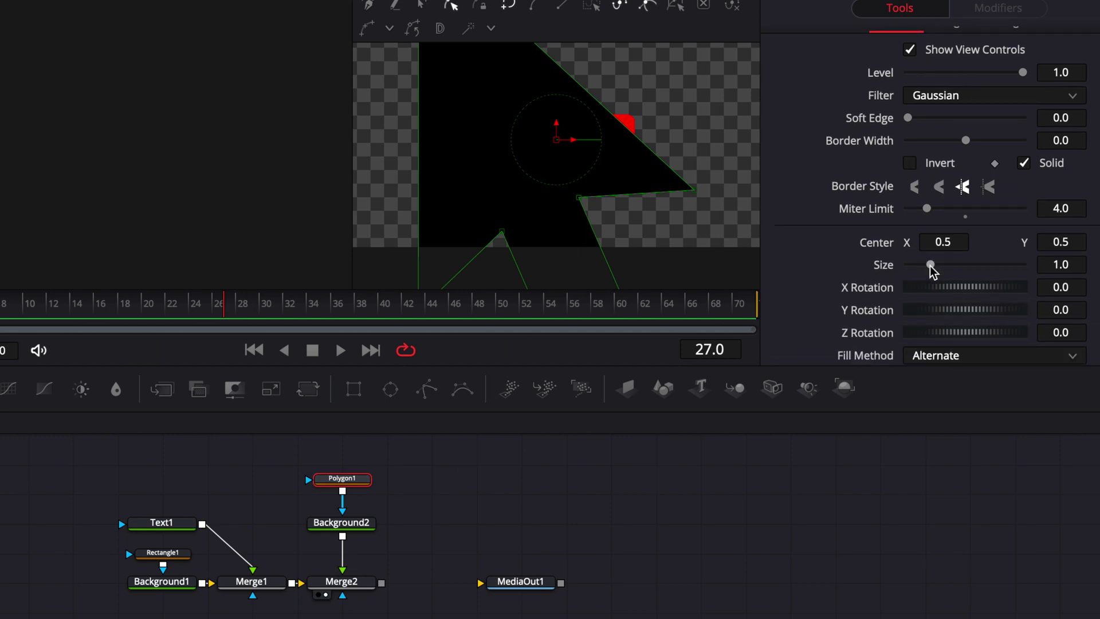
pyautogui.moveTo(930, 264); pyautogui.dragTo(910, 273)
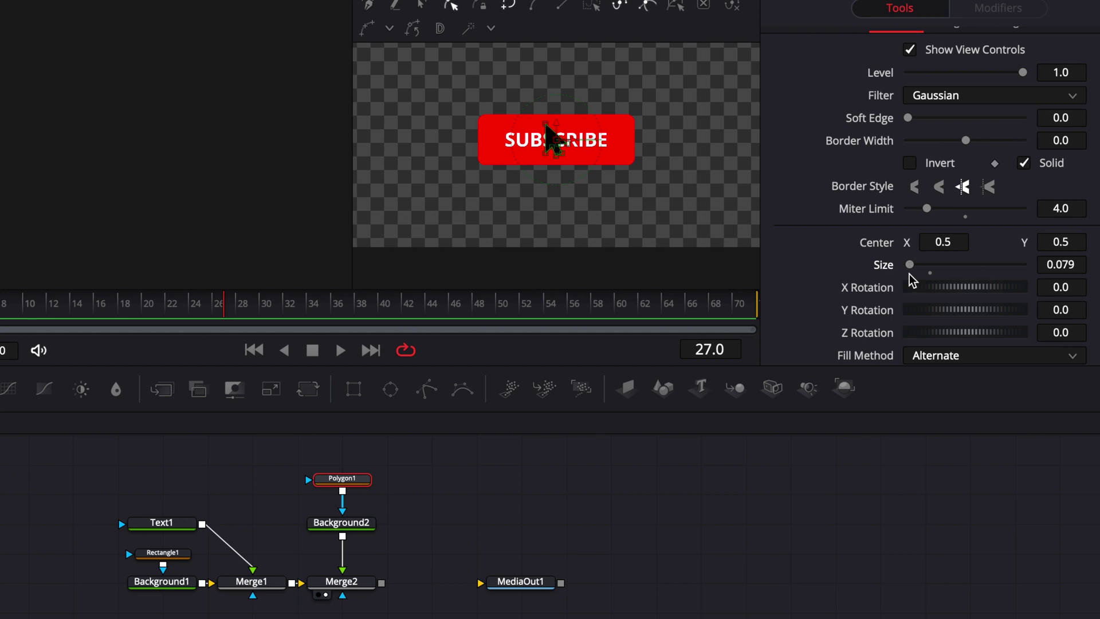
pyautogui.moveTo(556, 139); pyautogui.dragTo(580, 202)
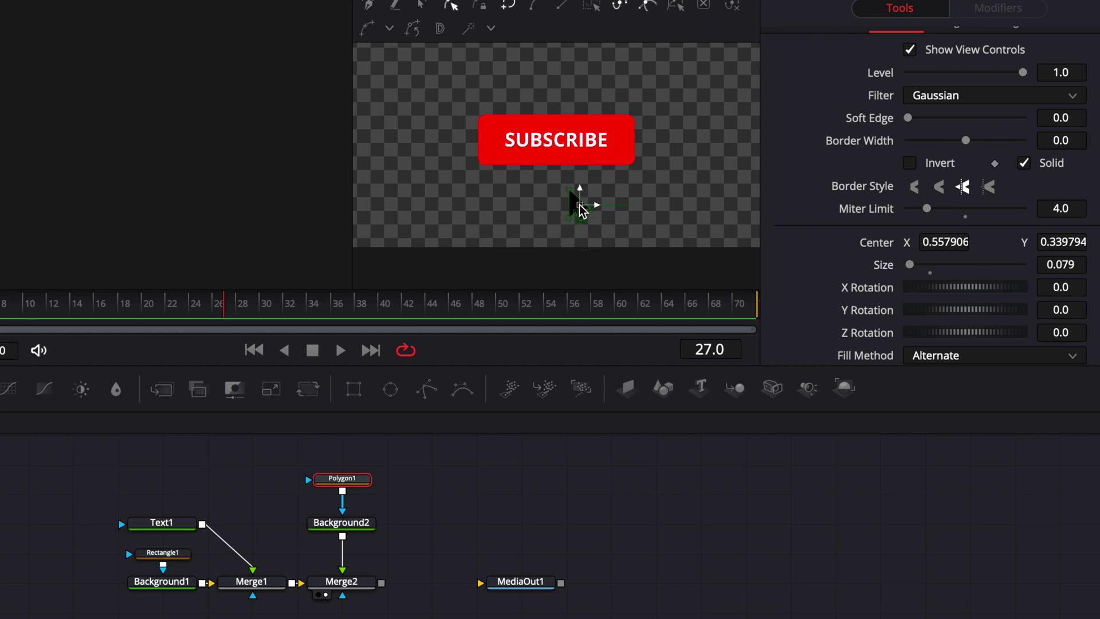
pyautogui.click(439, 473)
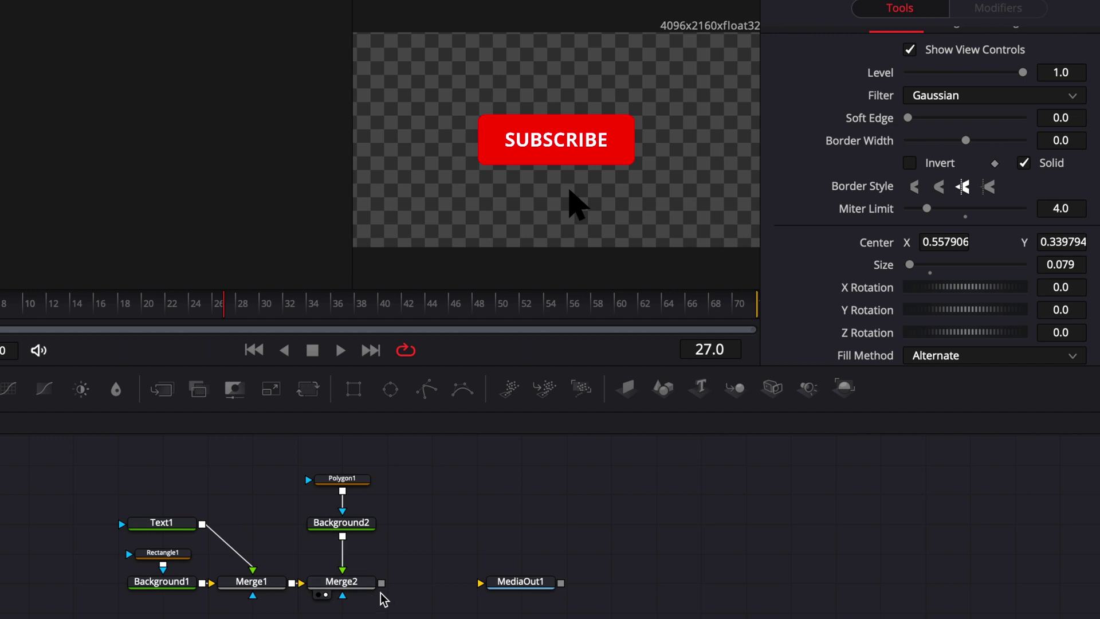
# Step: Connect Merge2 to MediaOut1, view the final output, and play it from the first frame
pyautogui.moveTo(381, 583); pyautogui.dragTo(501, 592)
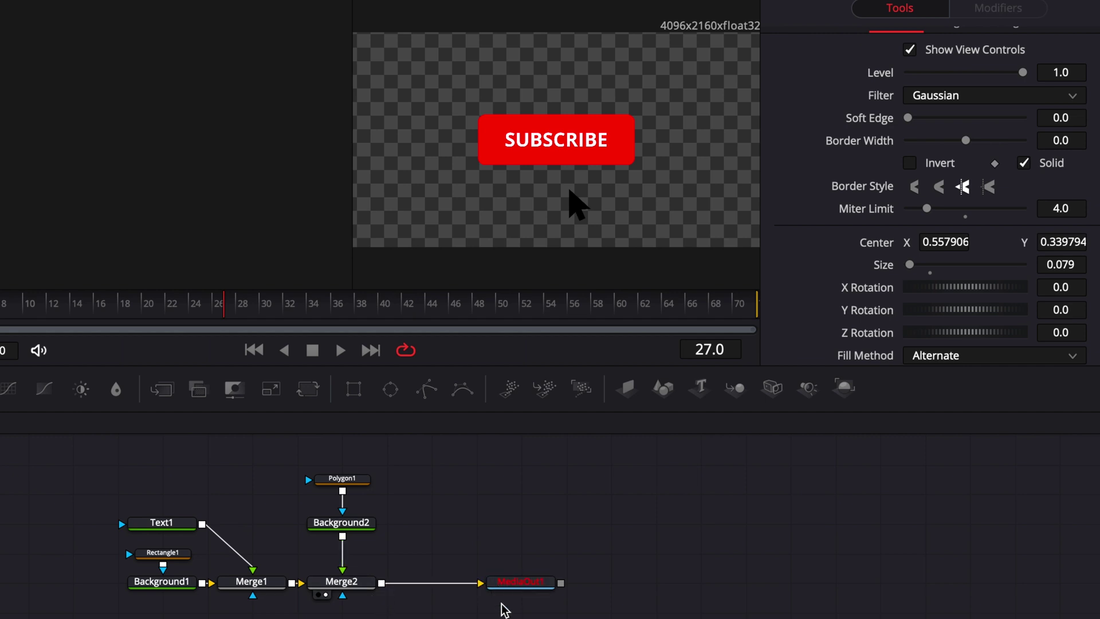
pyautogui.click(501, 594)
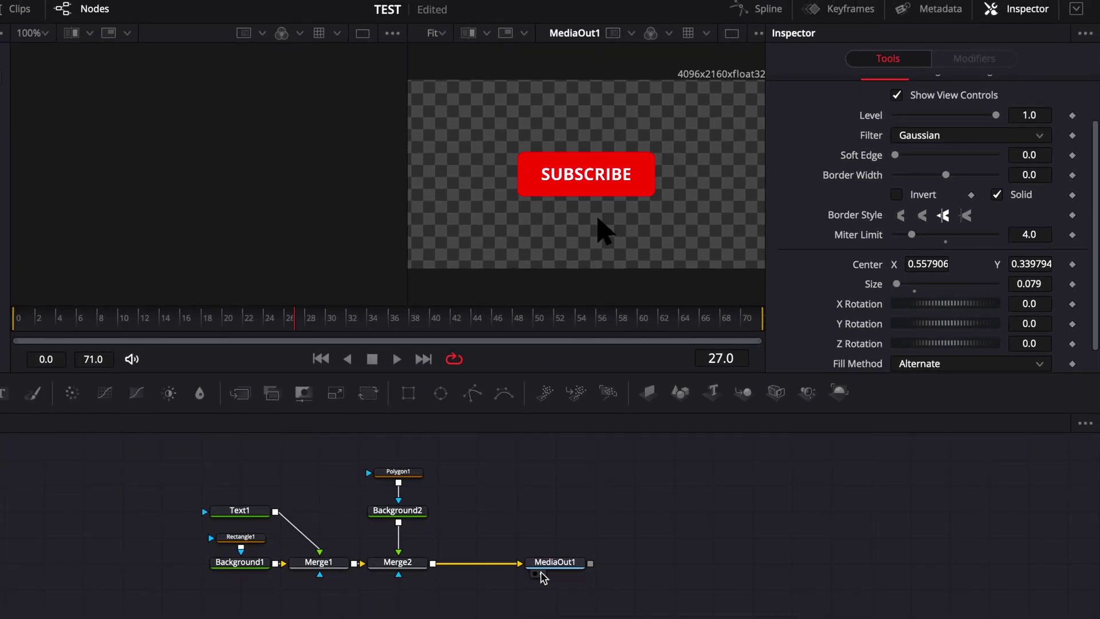
pyautogui.moveTo(331, 335); pyautogui.dragTo(19, 319)
pyautogui.press('space')
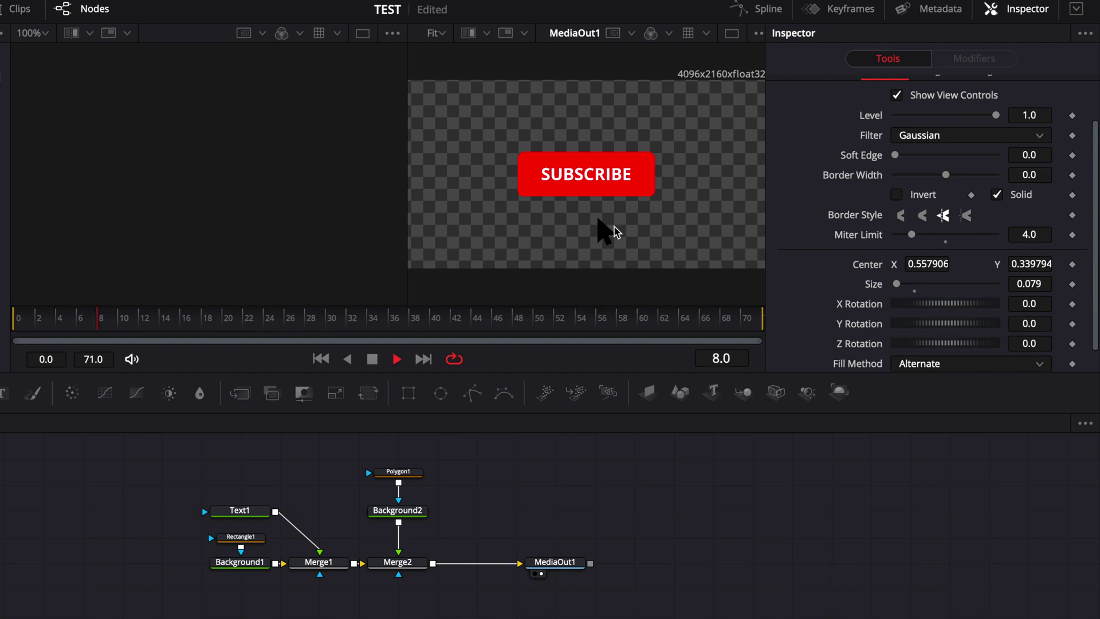
pyautogui.press('space')
pyautogui.moveTo(43, 331); pyautogui.dragTo(170, 334)
# Step: Move the arrow onto the SUBSCRIBE button, centred at 0.548997, 0.424347
pyautogui.moveTo(382, 486)
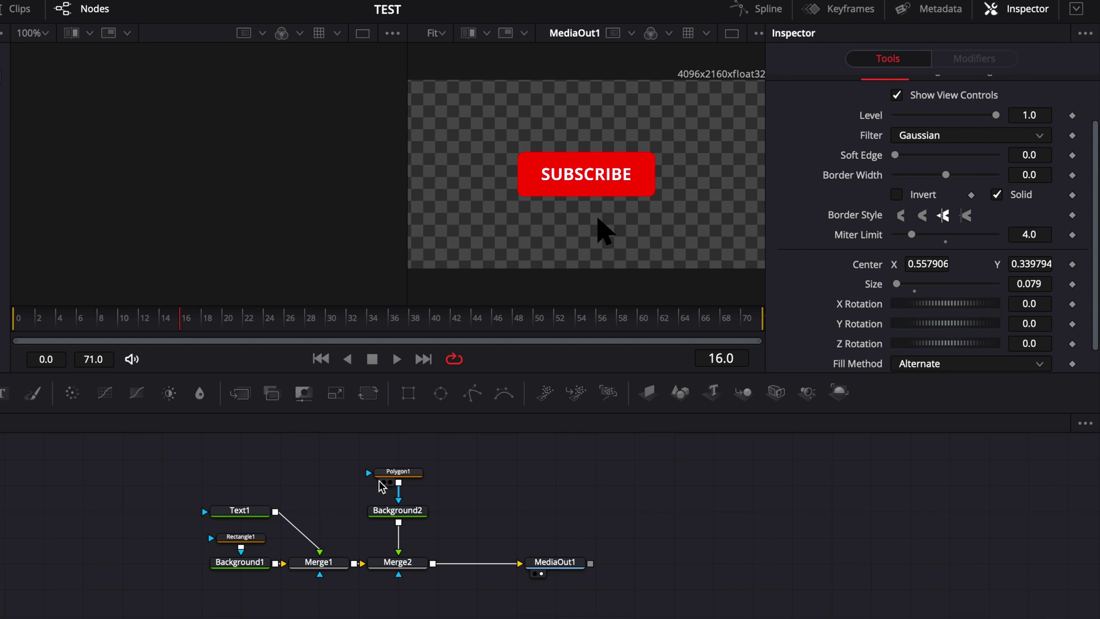
pyautogui.click(407, 474)
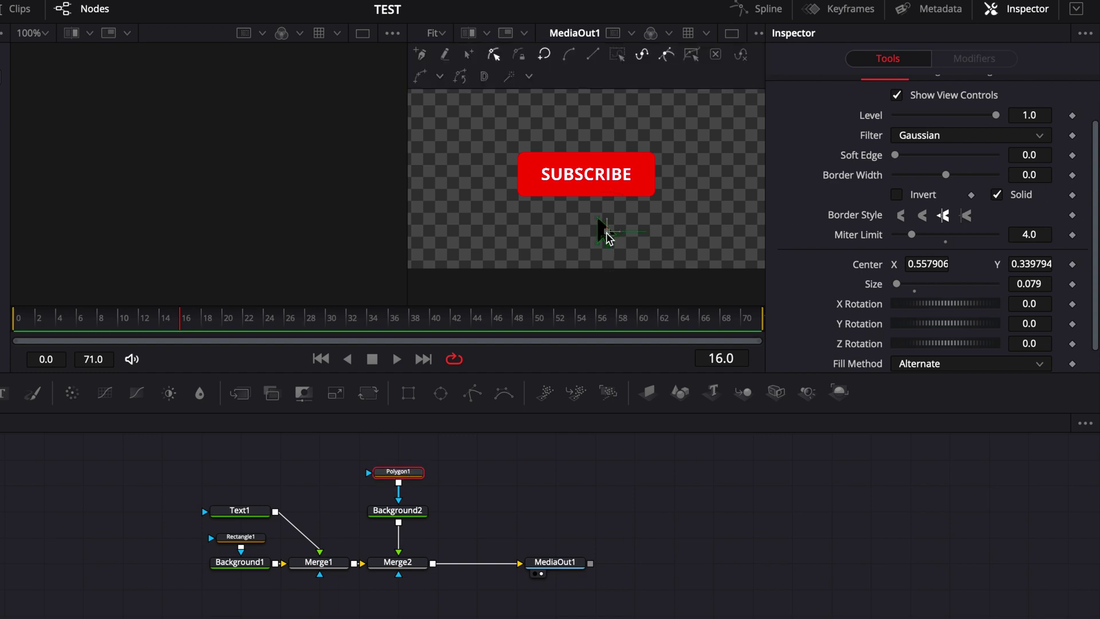
pyautogui.moveTo(606, 231); pyautogui.dragTo(604, 204)
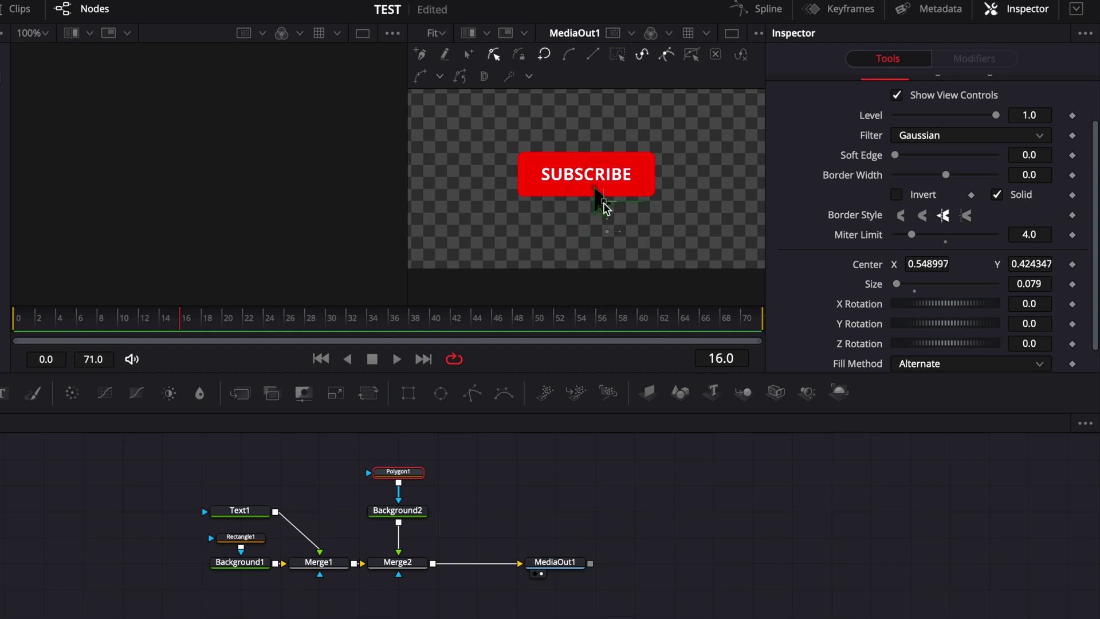
pyautogui.click(607, 483)
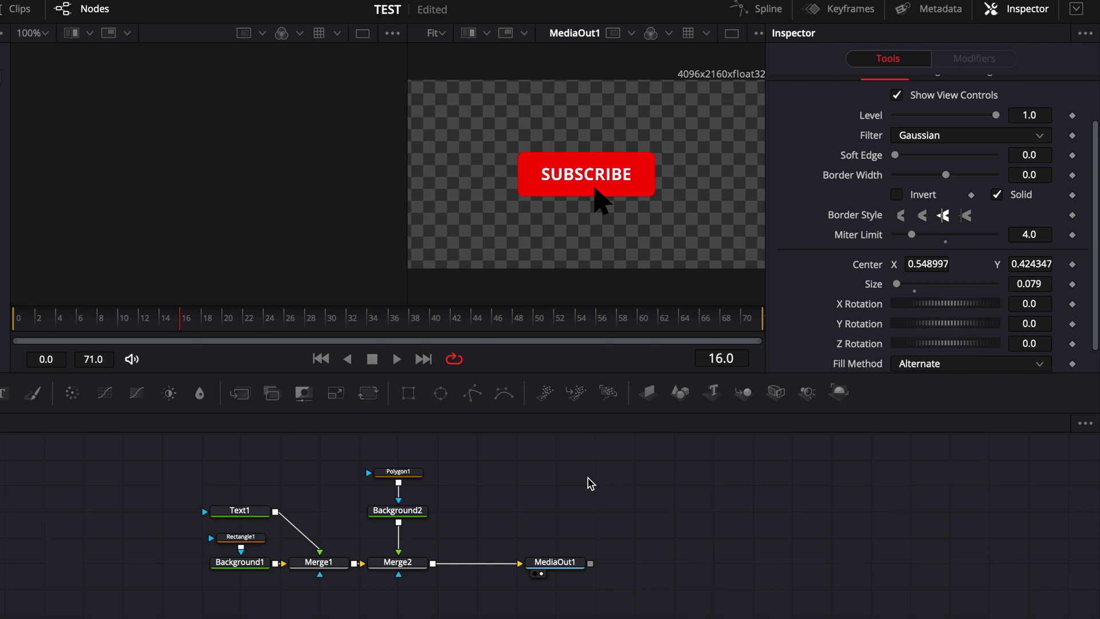
pyautogui.click(391, 475)
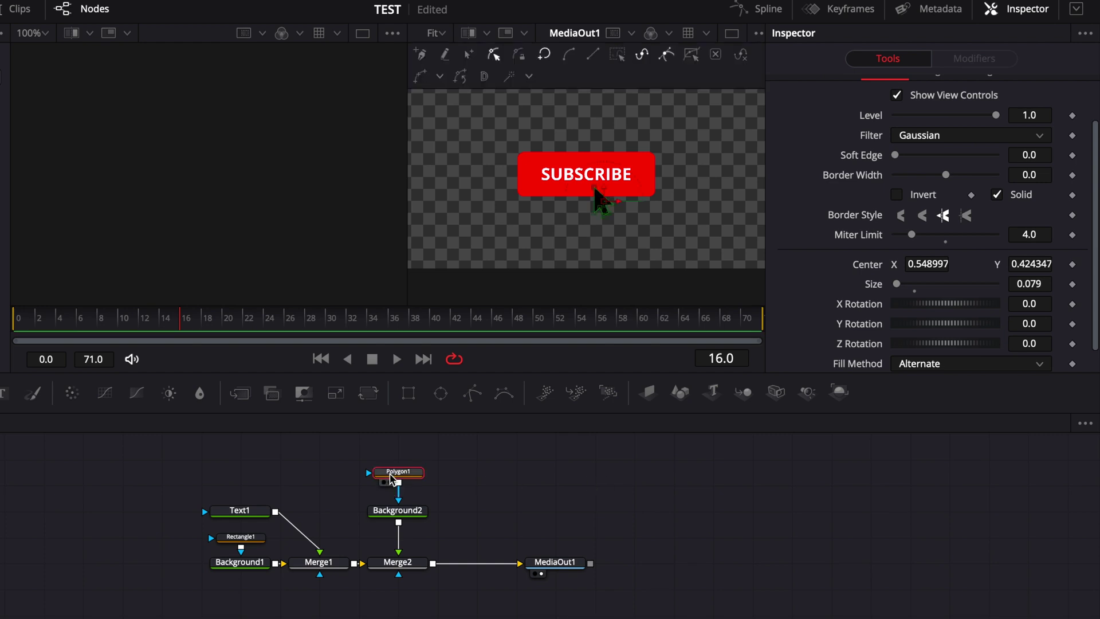
# Step: Keyframe the arrow's Center at frame 16, nudge its frame-0 start position right, and preview
pyautogui.click(1072, 265)
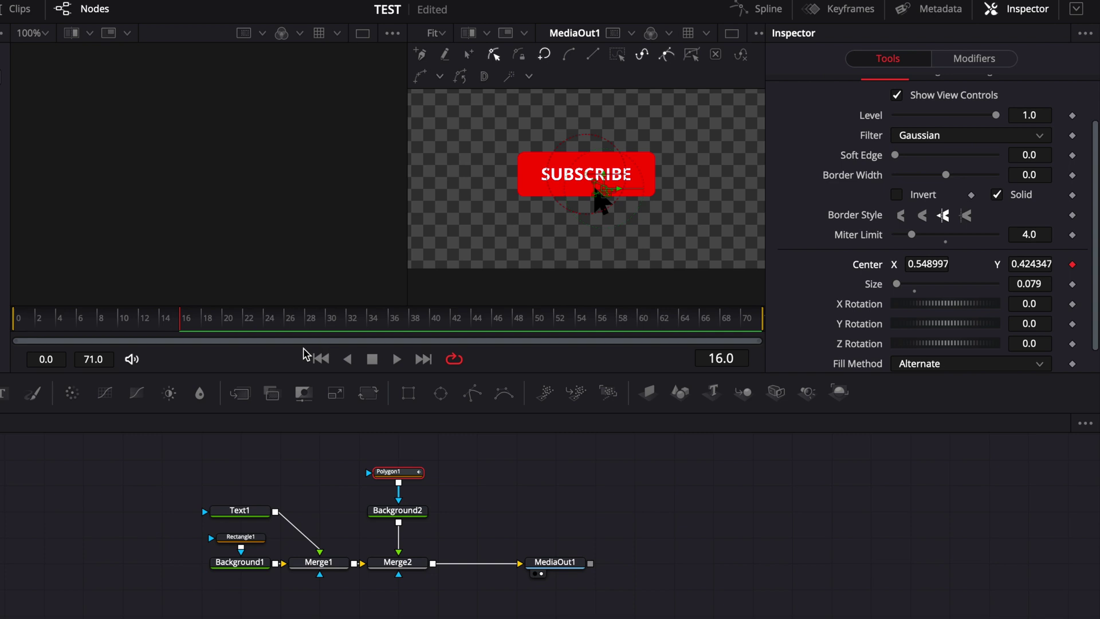
pyautogui.moveTo(115, 326); pyautogui.dragTo(16, 319)
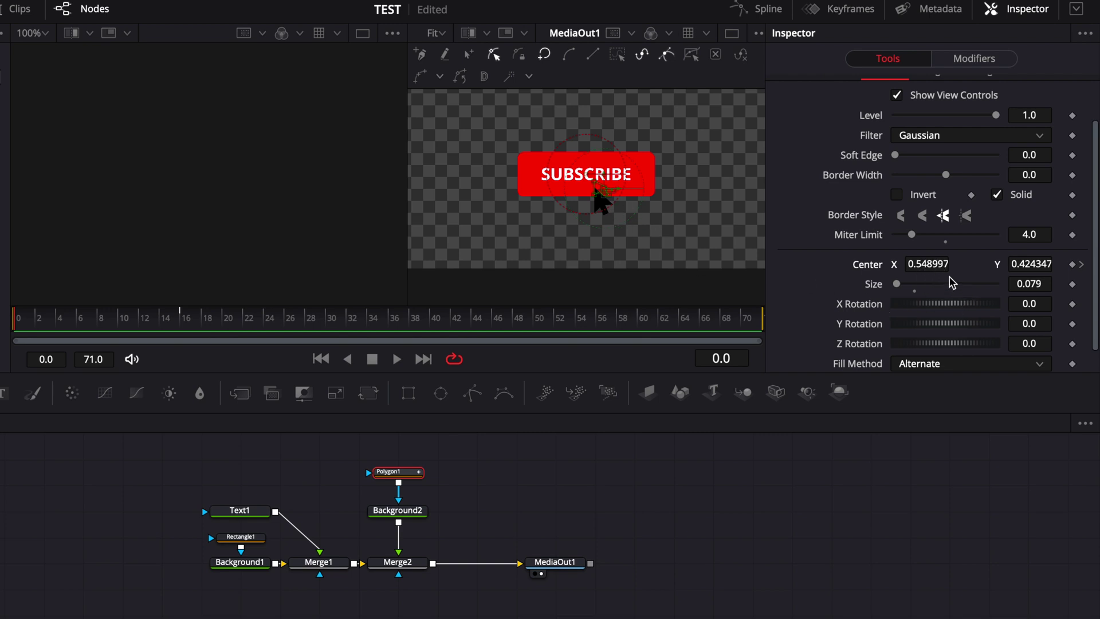
pyautogui.scroll(-15, 1050, 264)
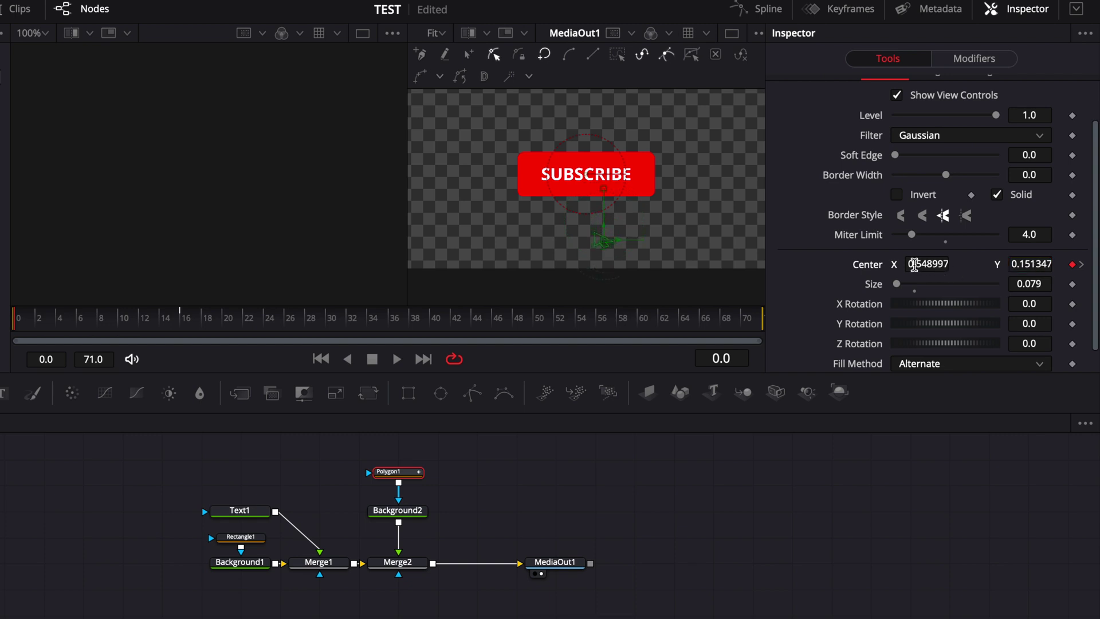
pyautogui.moveTo(914, 264)
pyautogui.mouseDown()
pyautogui.moveTo(926, 264)
pyautogui.moveTo(917, 270)
pyautogui.mouseUp()
pyautogui.press('space')
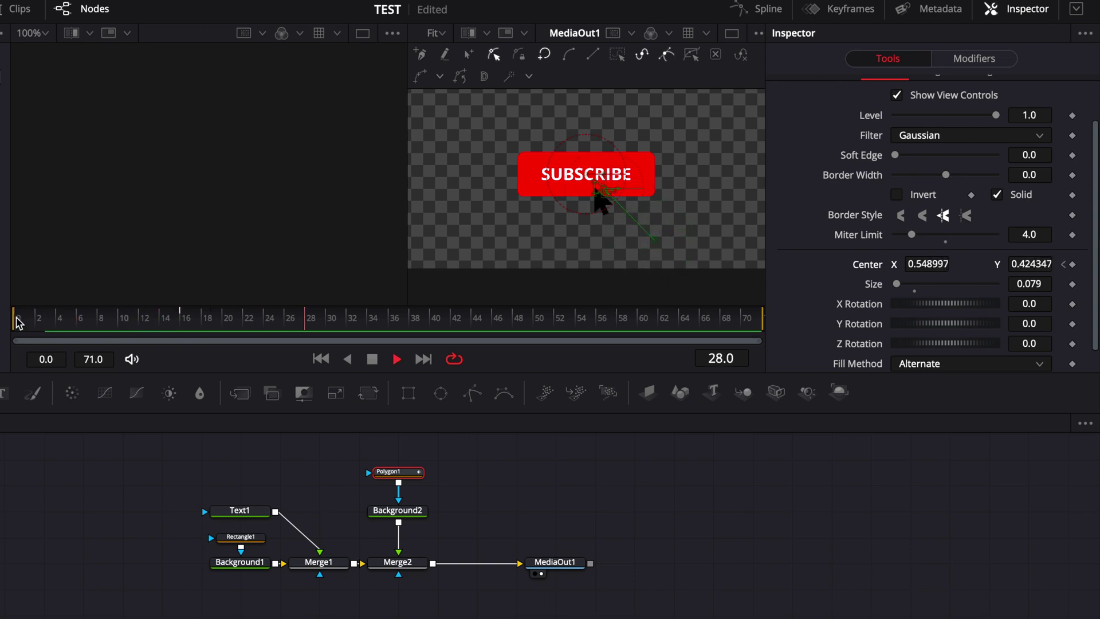
pyautogui.click(13, 318)
pyautogui.press('space')
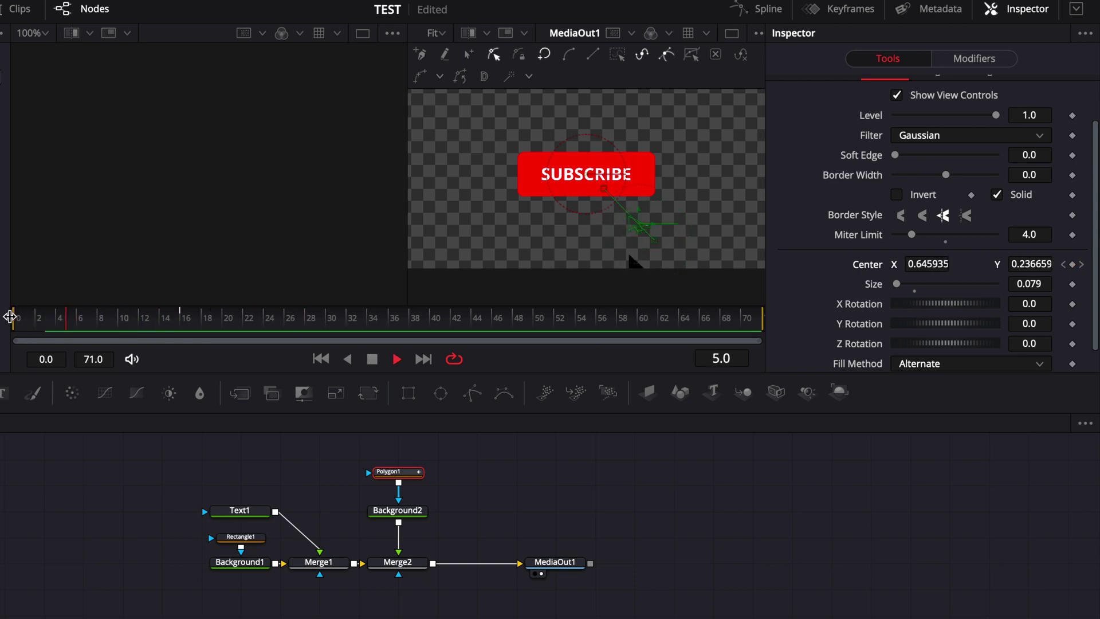
pyautogui.press('space')
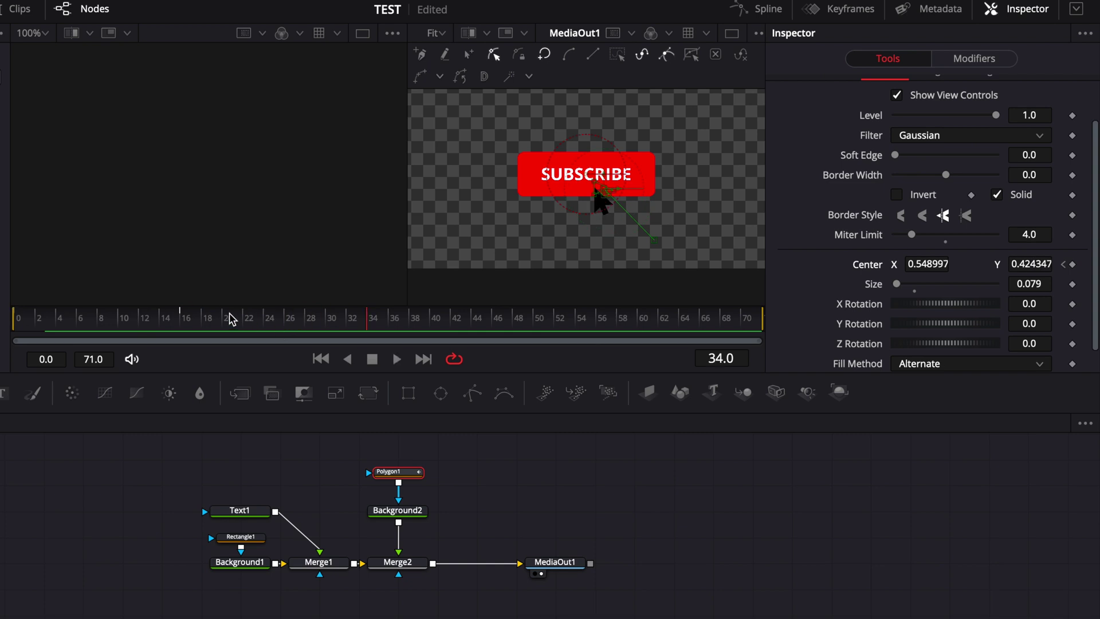
# Step: Add a hold keyframe at frame 24 and a down-right end position near frame 38, then preview
pyautogui.moveTo(245, 324); pyautogui.dragTo(271, 328)
pyautogui.click(1073, 264)
pyautogui.moveTo(318, 327); pyautogui.dragTo(416, 326)
pyautogui.moveTo(1045, 265); pyautogui.dragTo(1047, 269)
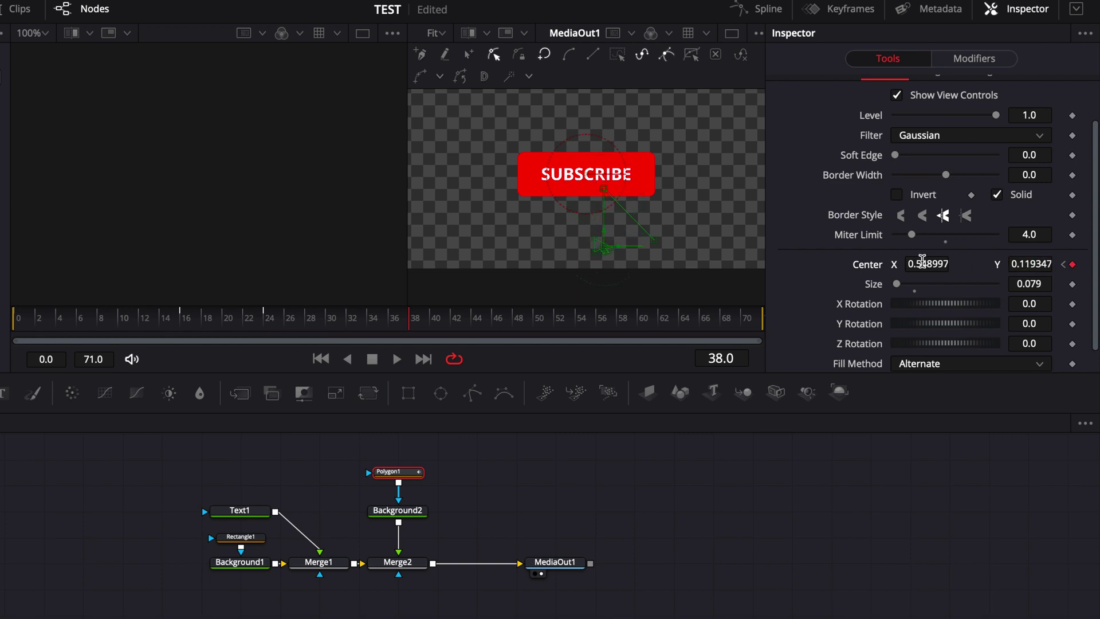
pyautogui.moveTo(922, 261); pyautogui.dragTo(928, 263)
pyautogui.click(48, 326)
pyautogui.click(18, 330)
pyautogui.press('space')
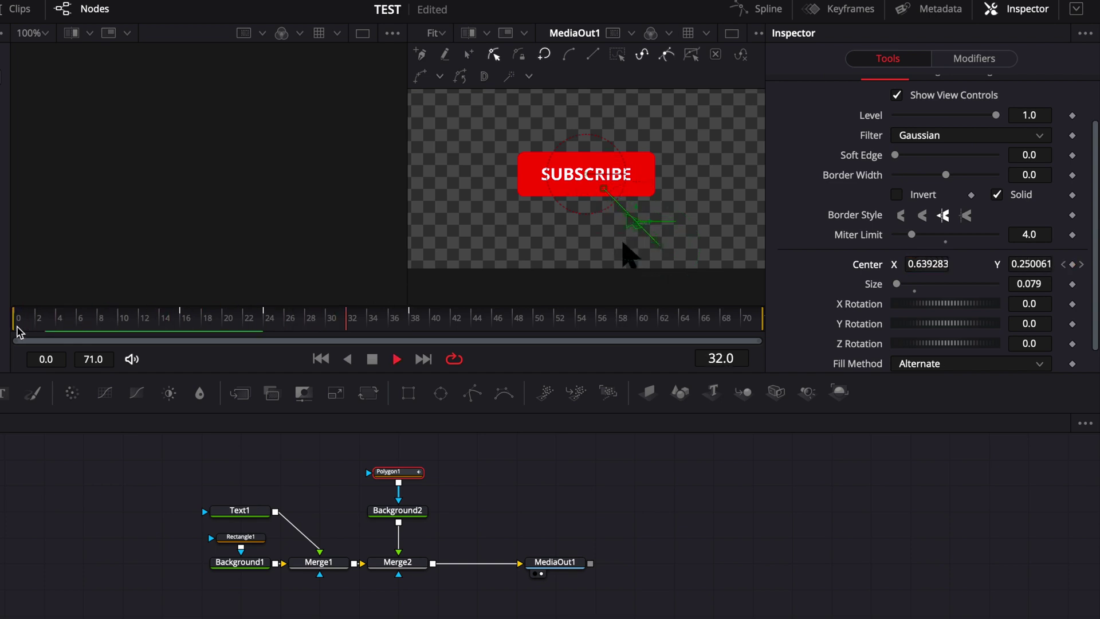
pyautogui.press('space')
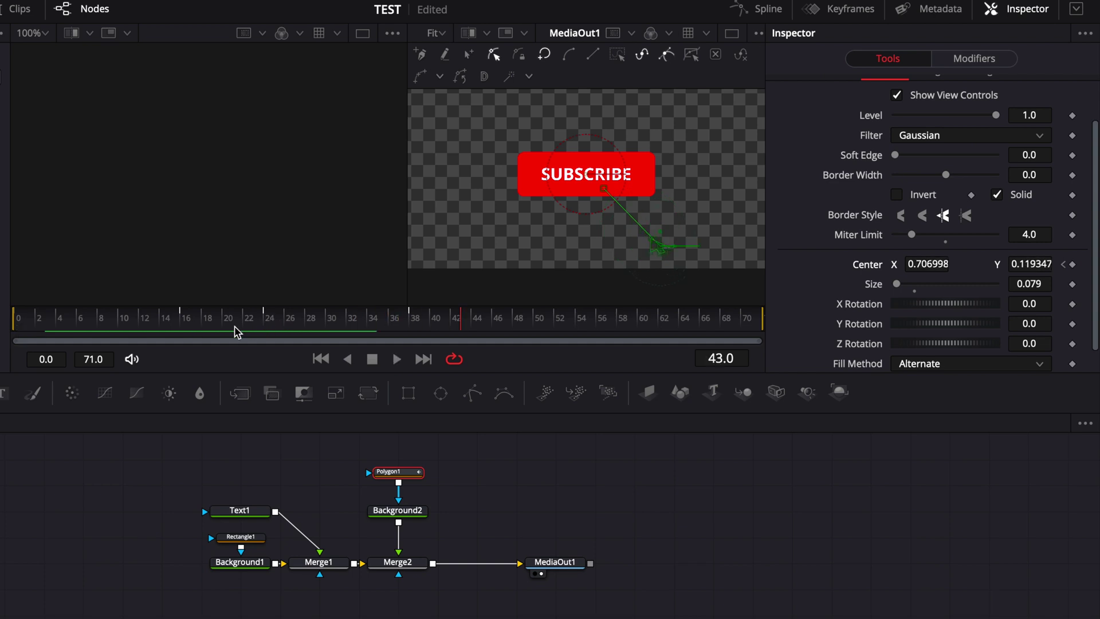
pyautogui.moveTo(213, 321); pyautogui.dragTo(233, 320)
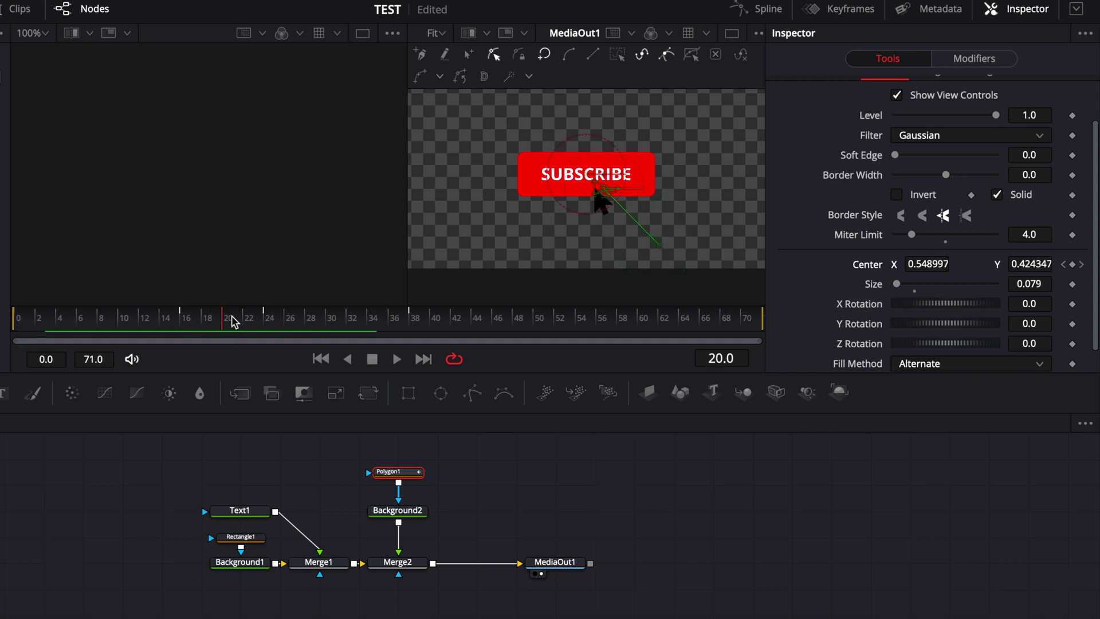
pyautogui.click(165, 501)
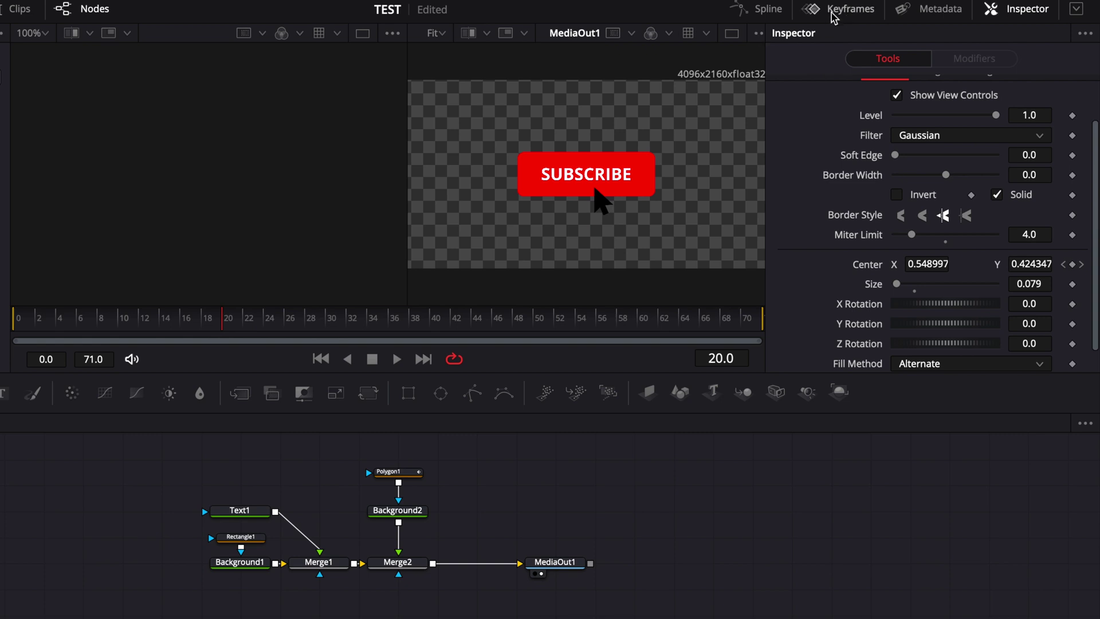
# Step: Smooth Polygon1's displacement keyframes in the Spline panel and raise Ease In to 85.5
pyautogui.click(762, 8)
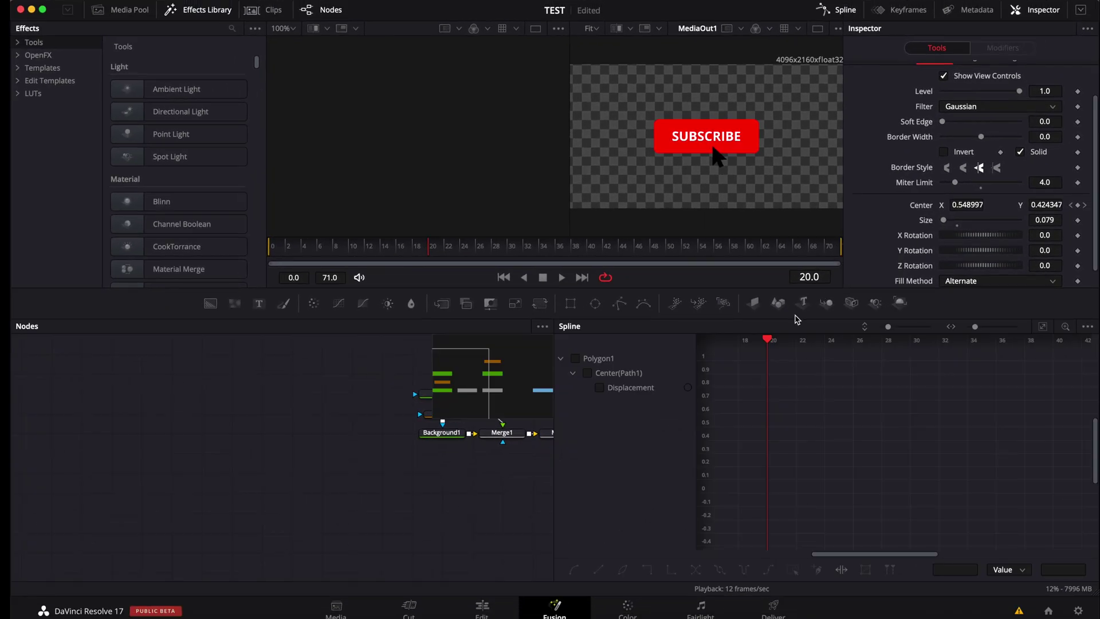
pyautogui.click(575, 359)
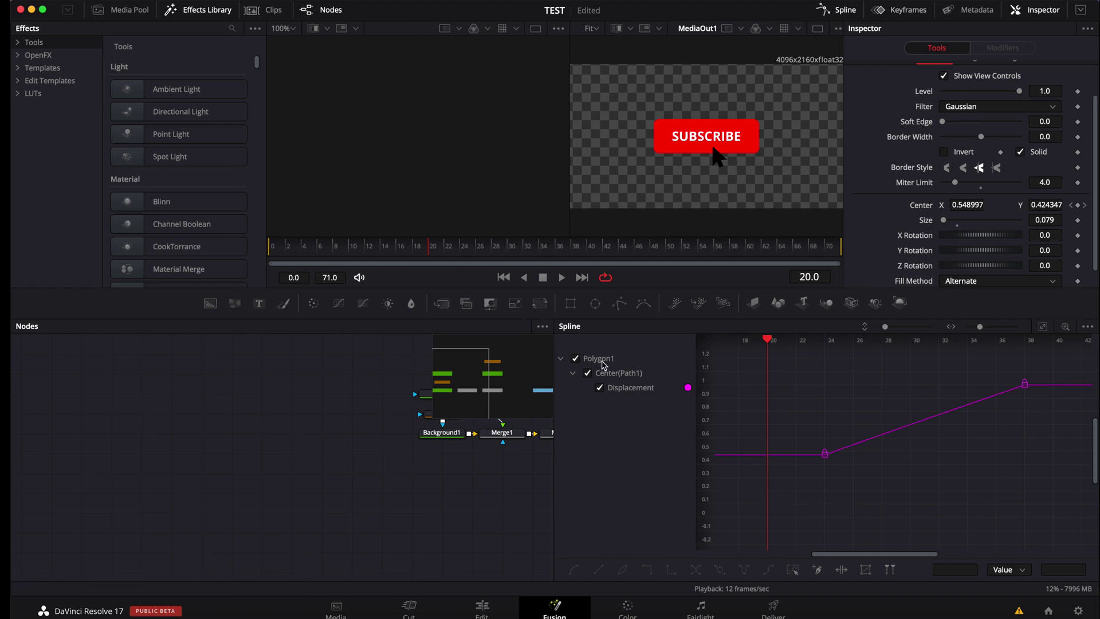
pyautogui.moveTo(801, 498); pyautogui.dragTo(1056, 363)
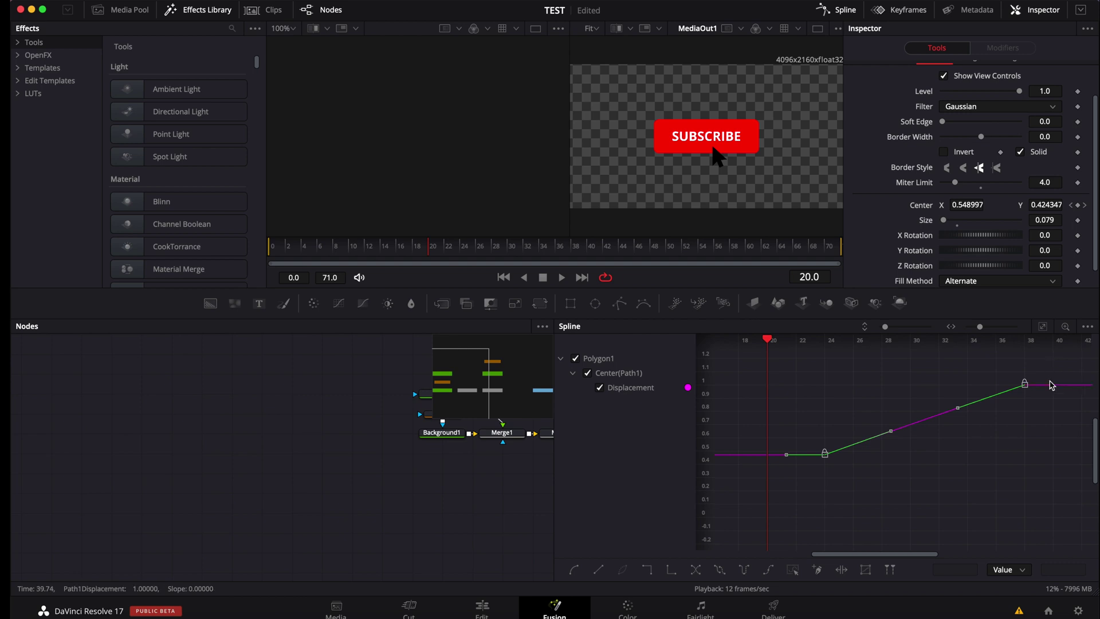
pyautogui.hotkey('shift', 's')
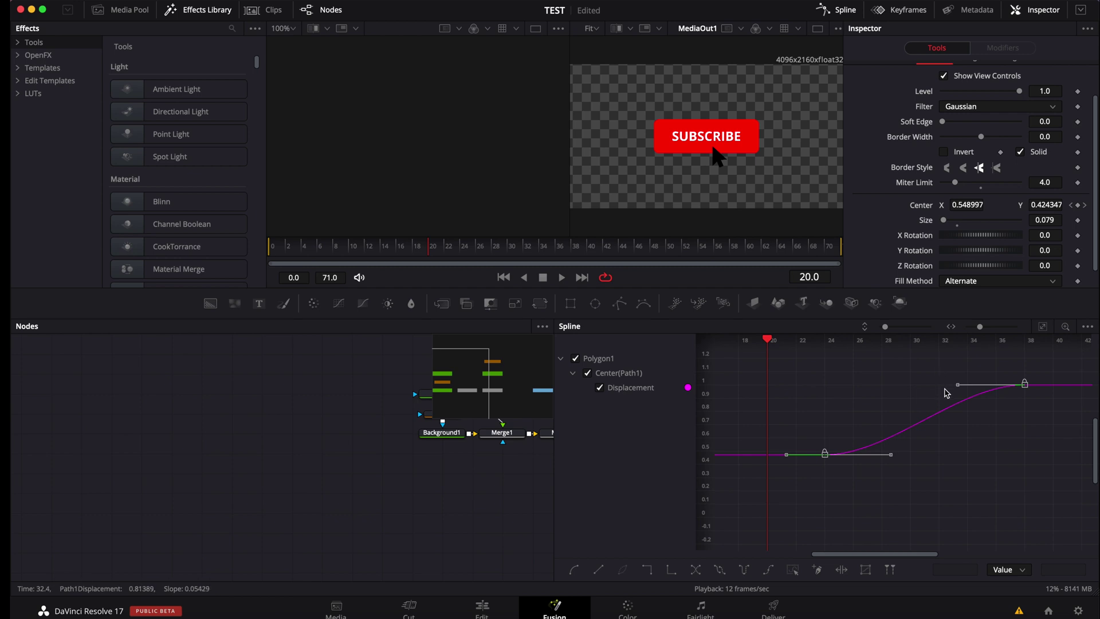
pyautogui.press('t')
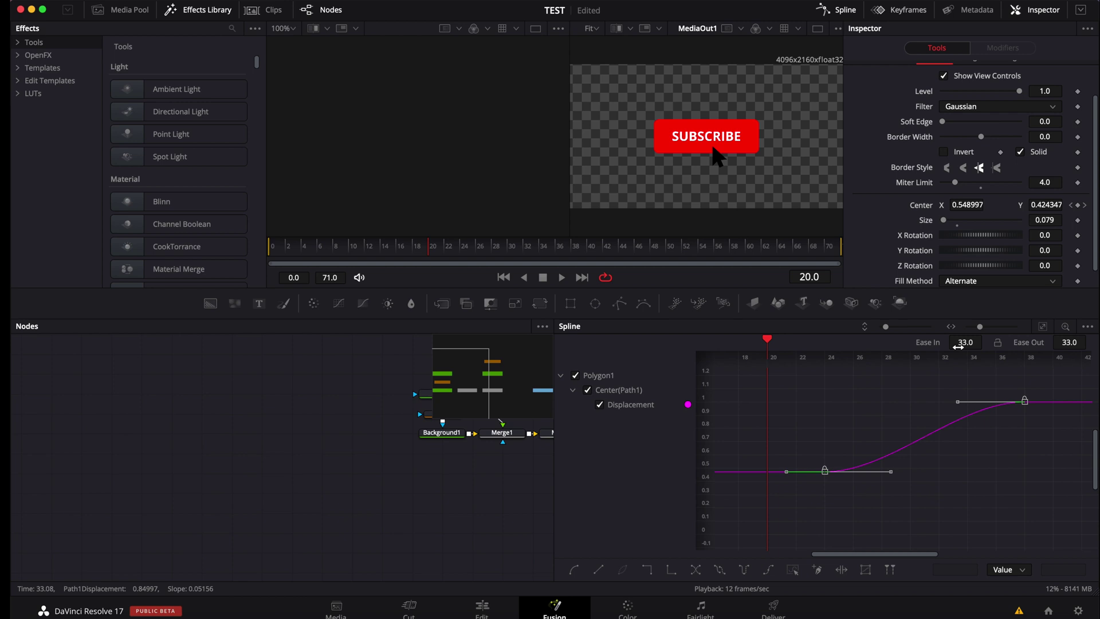
pyautogui.moveTo(965, 342); pyautogui.dragTo(988, 342)
# Step: Replay the animation from frame 0 several times to check the easing
pyautogui.moveTo(312, 247); pyautogui.dragTo(262, 253)
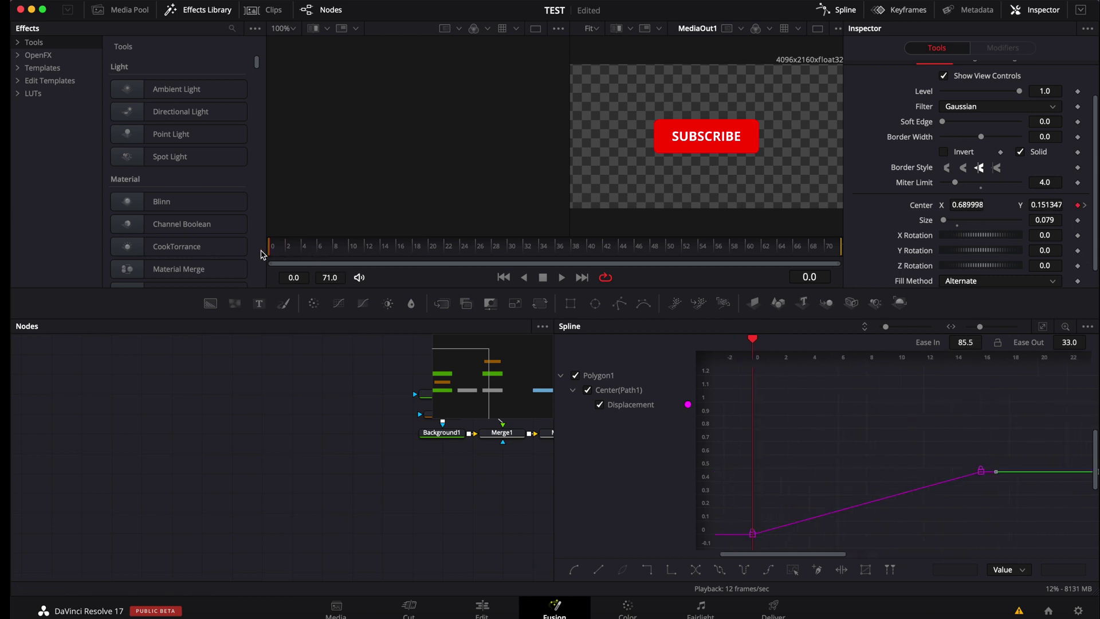
pyautogui.press('space')
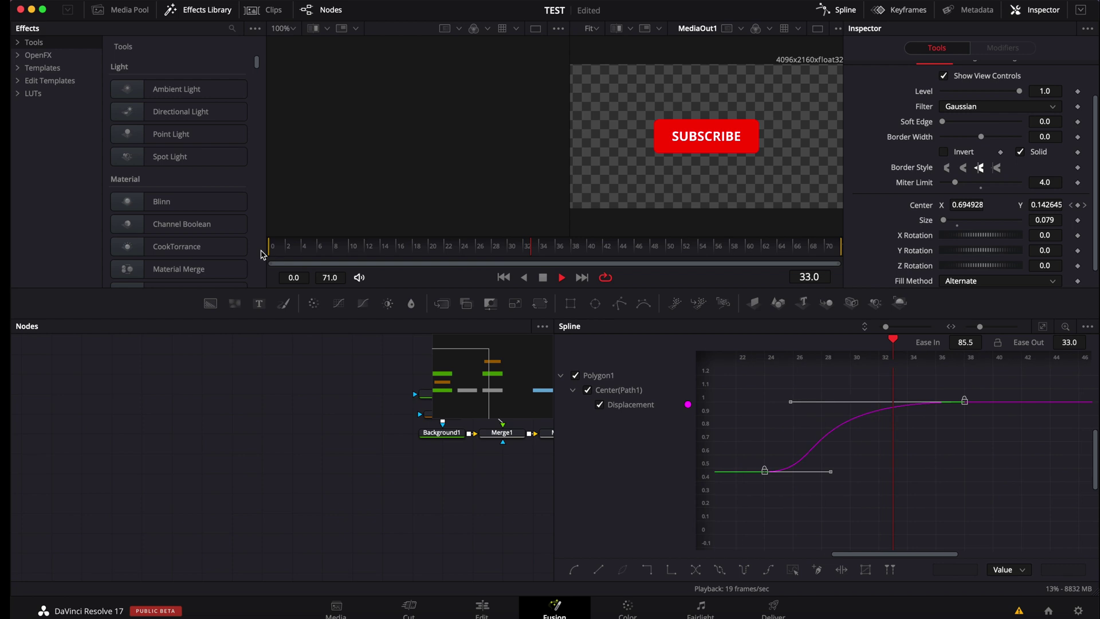
pyautogui.click(302, 250)
pyautogui.moveTo(302, 250); pyautogui.dragTo(269, 248)
pyautogui.press('space')
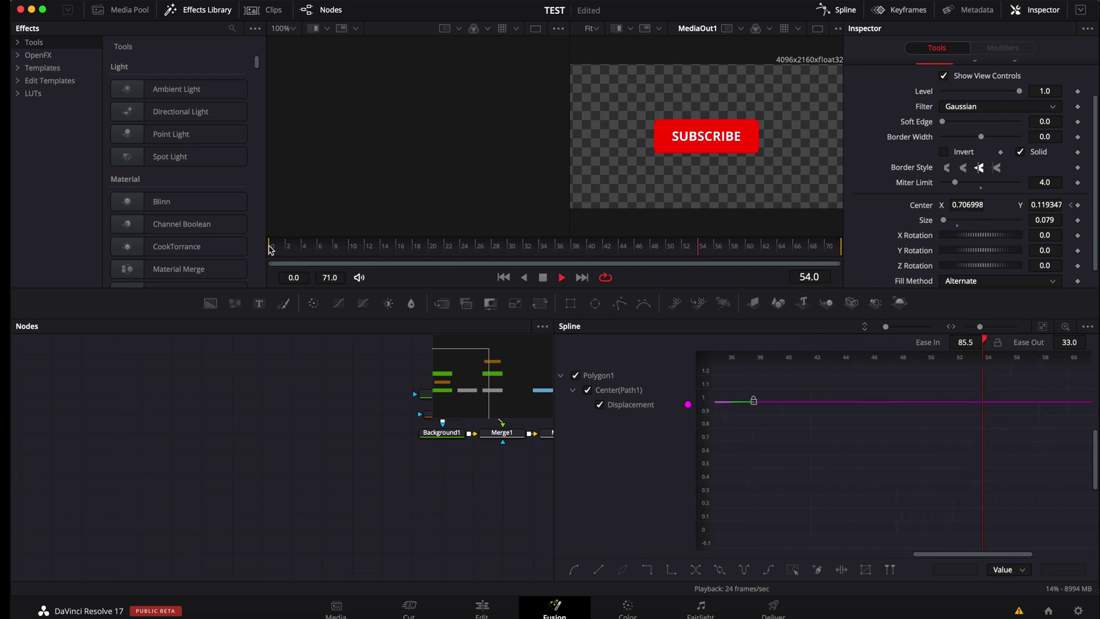
pyautogui.press('space')
pyautogui.moveTo(348, 254); pyautogui.dragTo(271, 248)
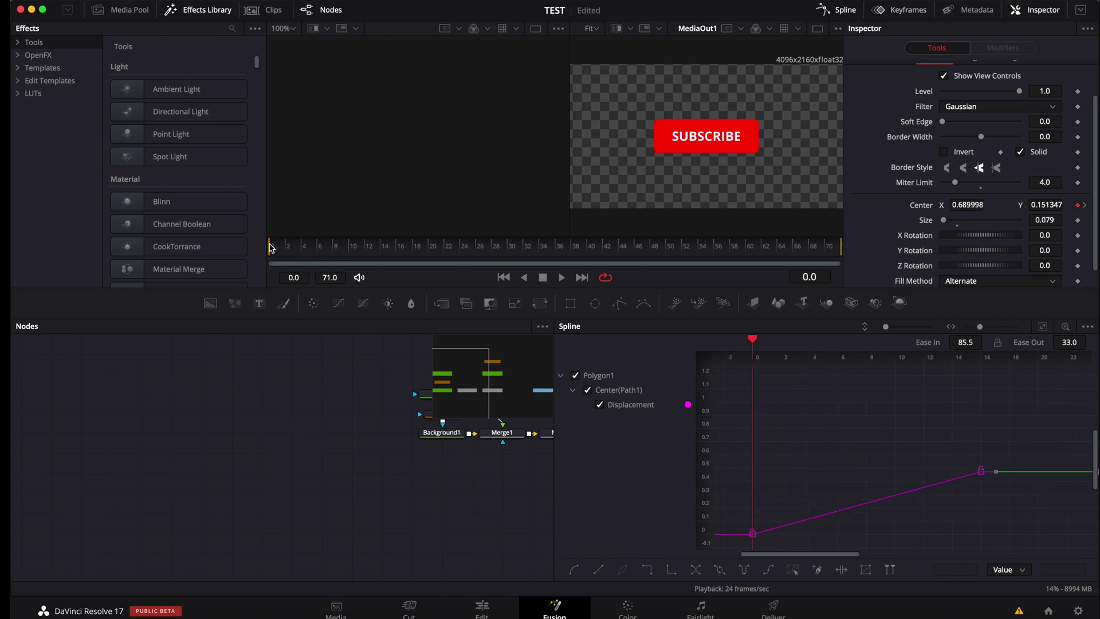
pyautogui.press('space')
pyautogui.press('space')
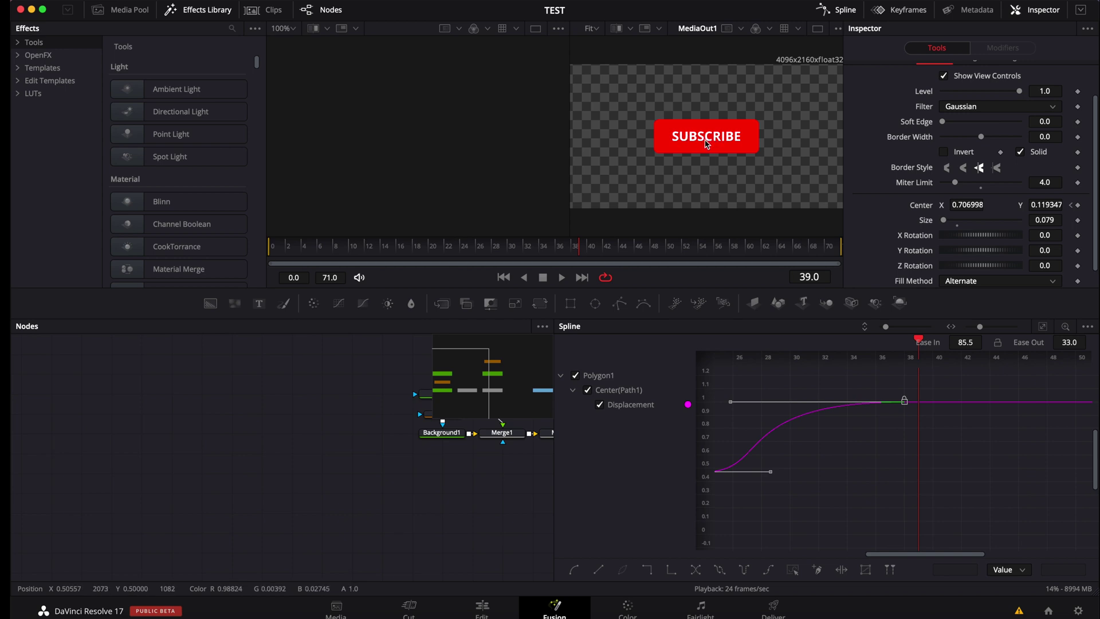
# Step: Add a keyframe for Text1's SUBSCRIBE text at frame 17
pyautogui.hscroll(10, 418, 354)
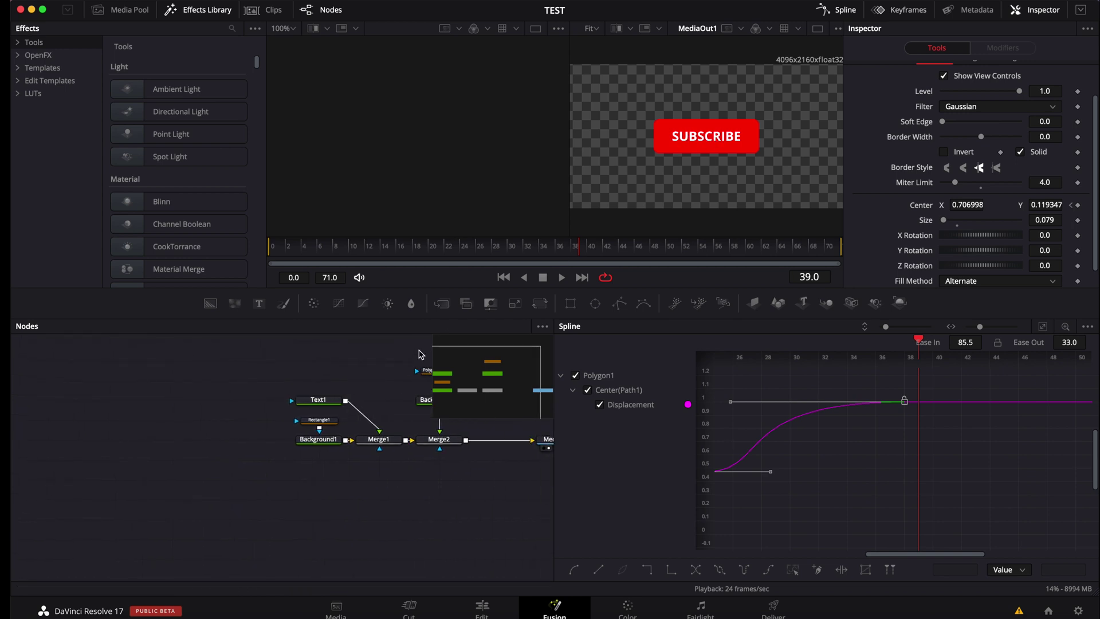
pyautogui.moveTo(346, 255); pyautogui.dragTo(434, 253)
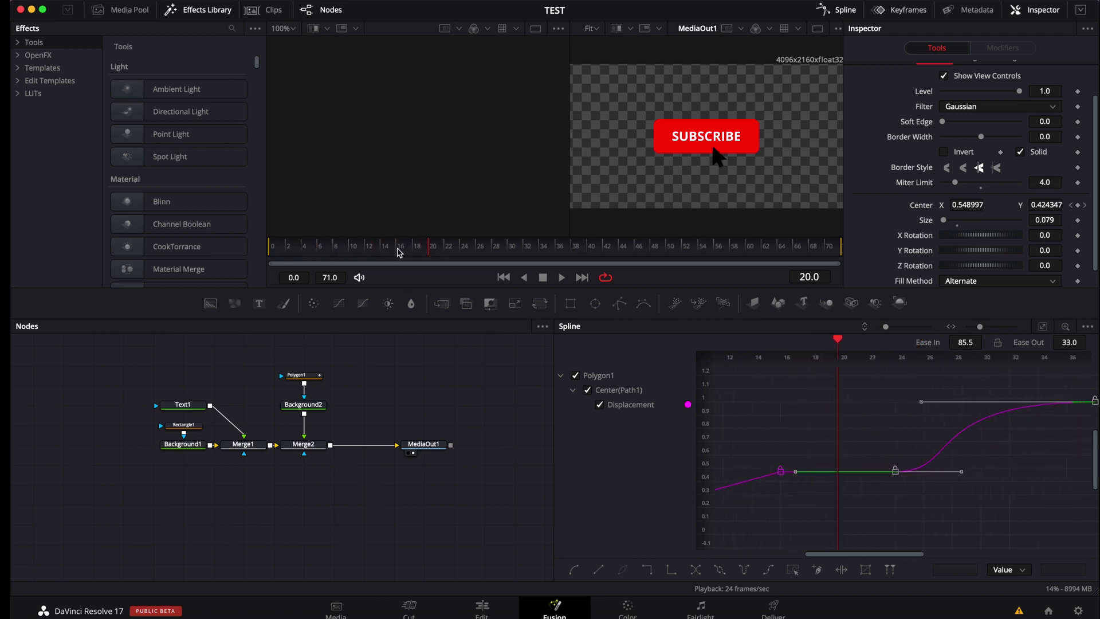
pyautogui.click(393, 253)
pyautogui.moveTo(404, 252); pyautogui.dragTo(416, 252)
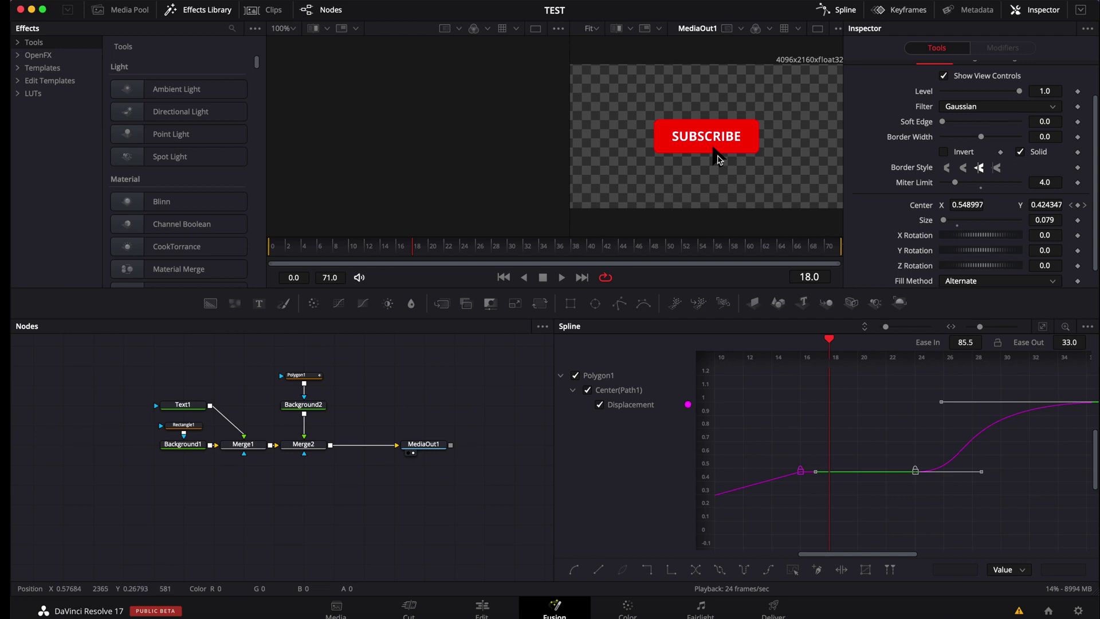
pyautogui.click(192, 403)
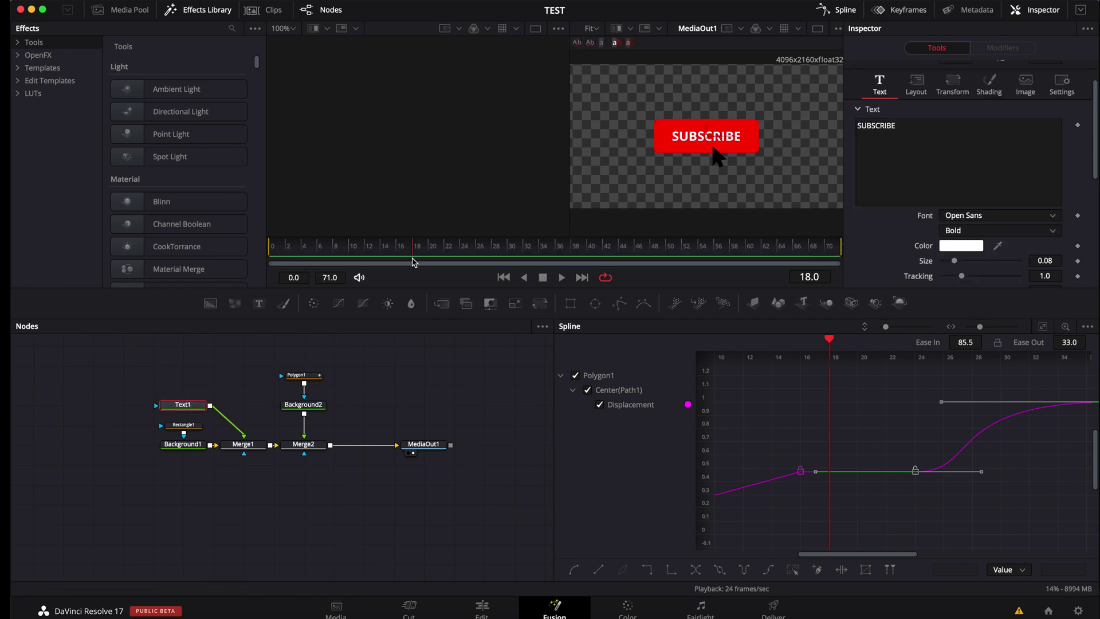
pyautogui.click(406, 248)
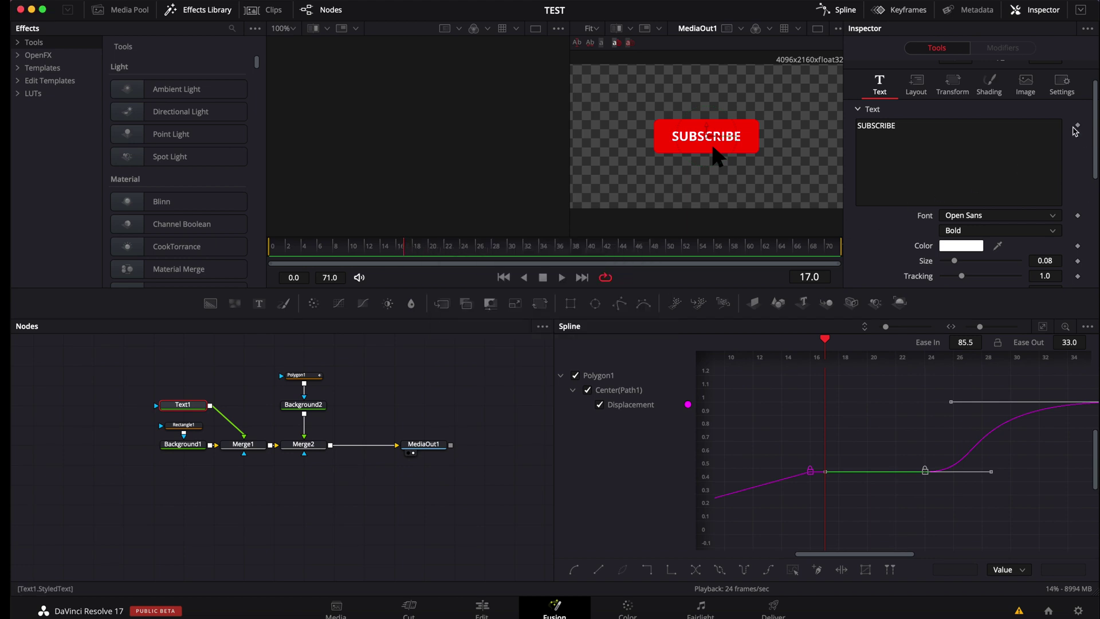
pyautogui.click(1078, 126)
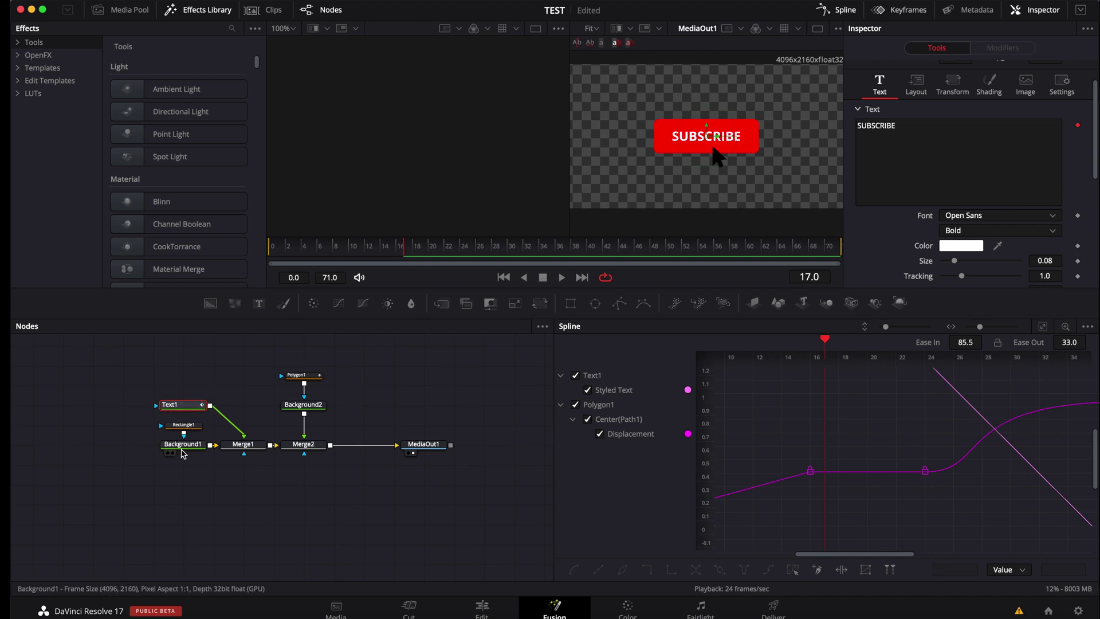
# Step: Keyframe Background1's red colour at frame 17, then move to frame 18
pyautogui.click(183, 445)
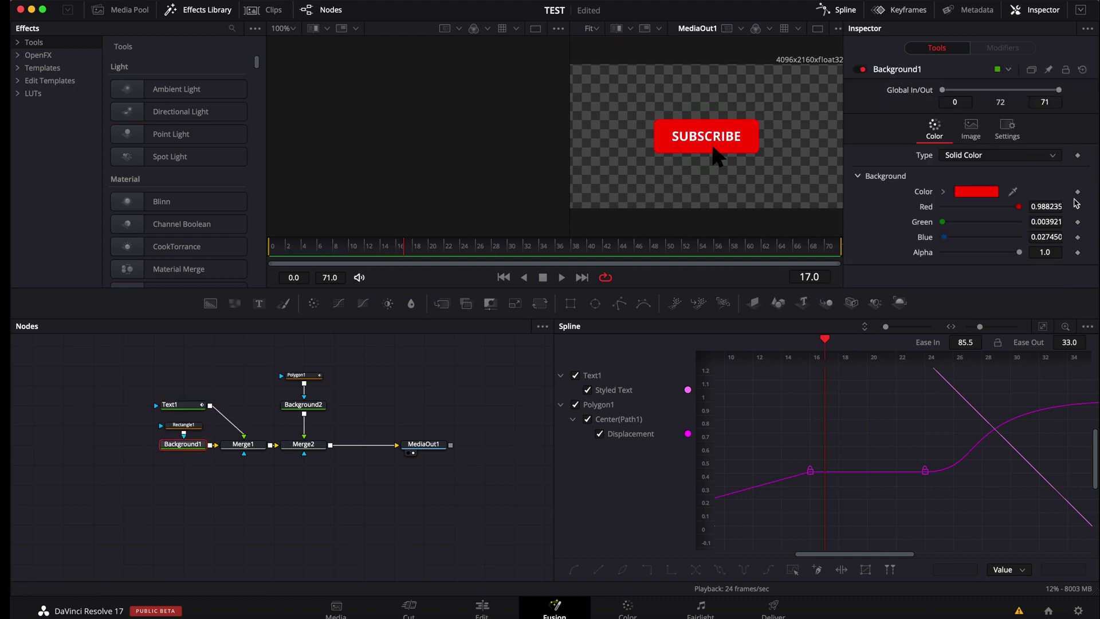
pyautogui.click(1077, 193)
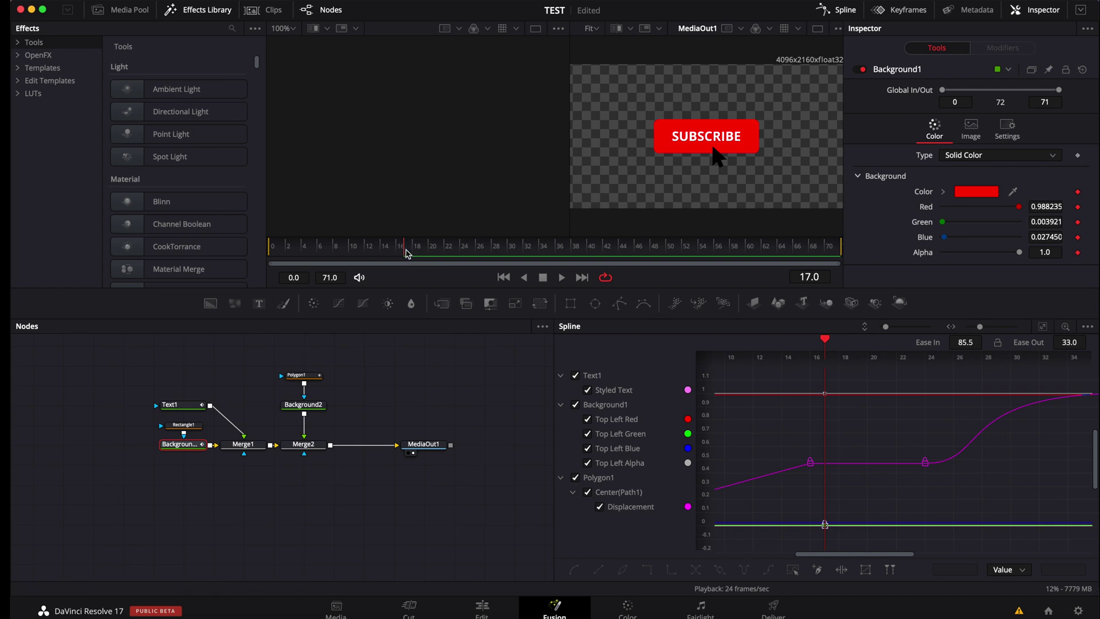
pyautogui.click(417, 253)
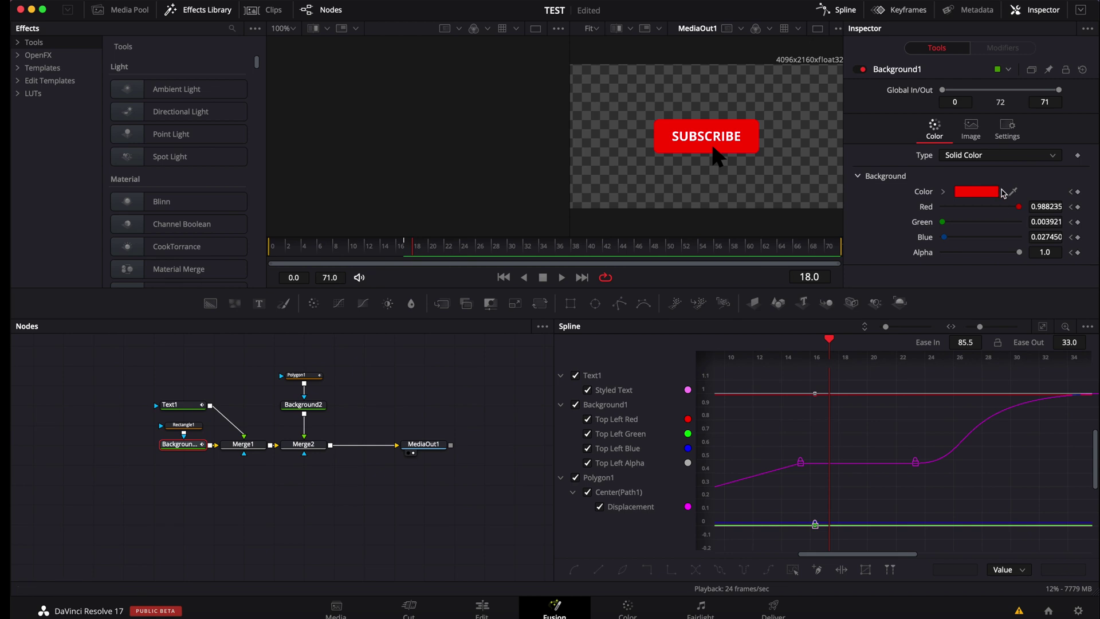
# Step: Change Background1's colour at frame 18 from red to mid grey, 0.501960 on each RGB channel
pyautogui.click(995, 194)
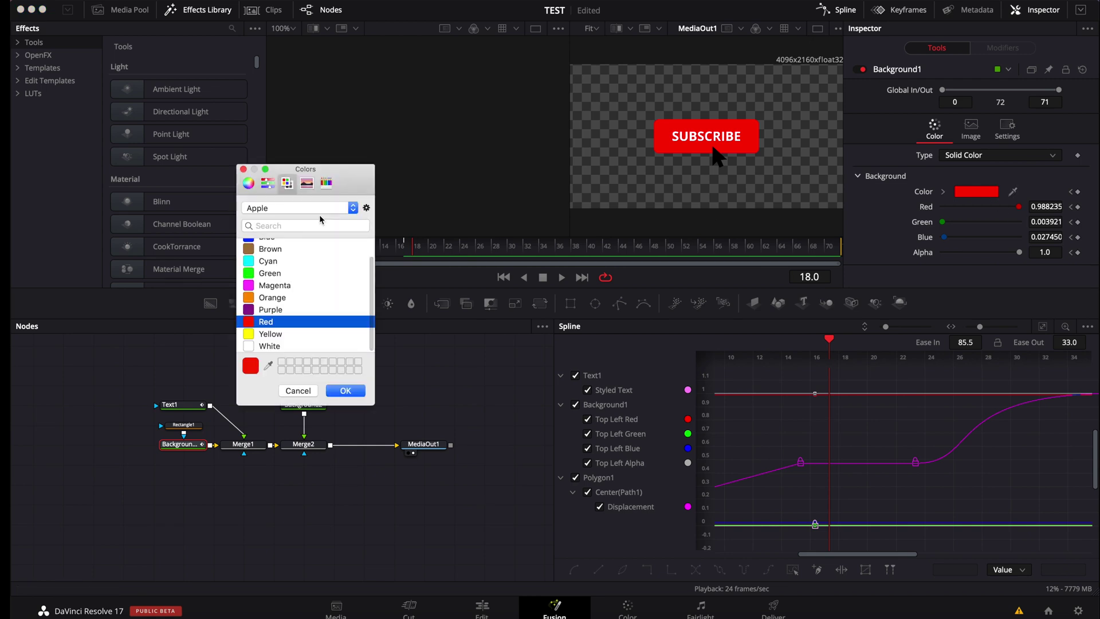
pyautogui.click(266, 184)
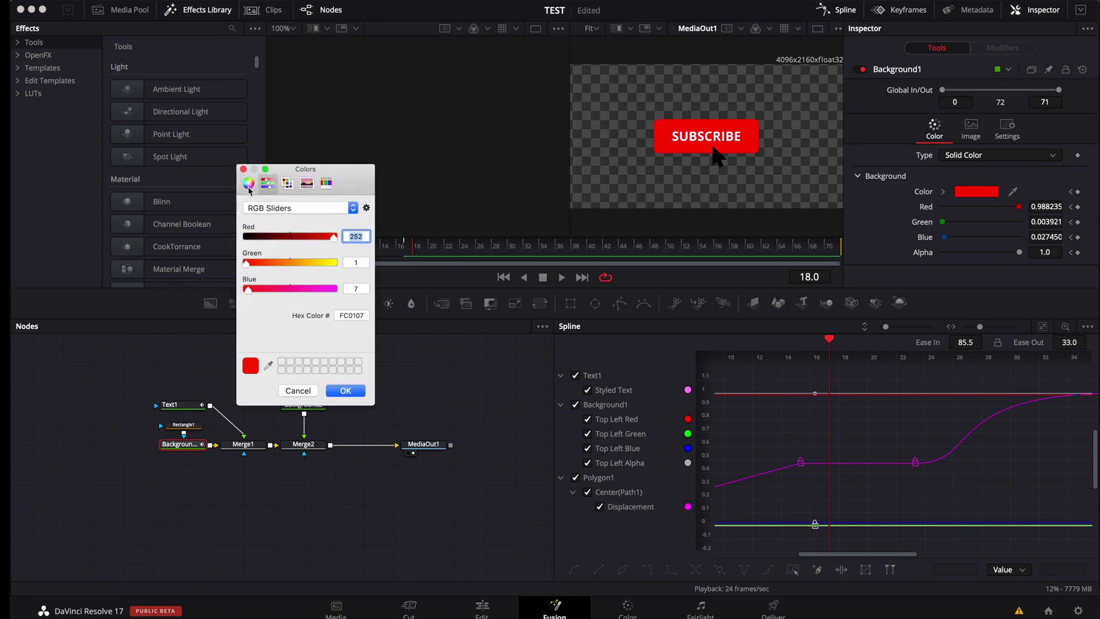
pyautogui.click(249, 185)
pyautogui.click(287, 184)
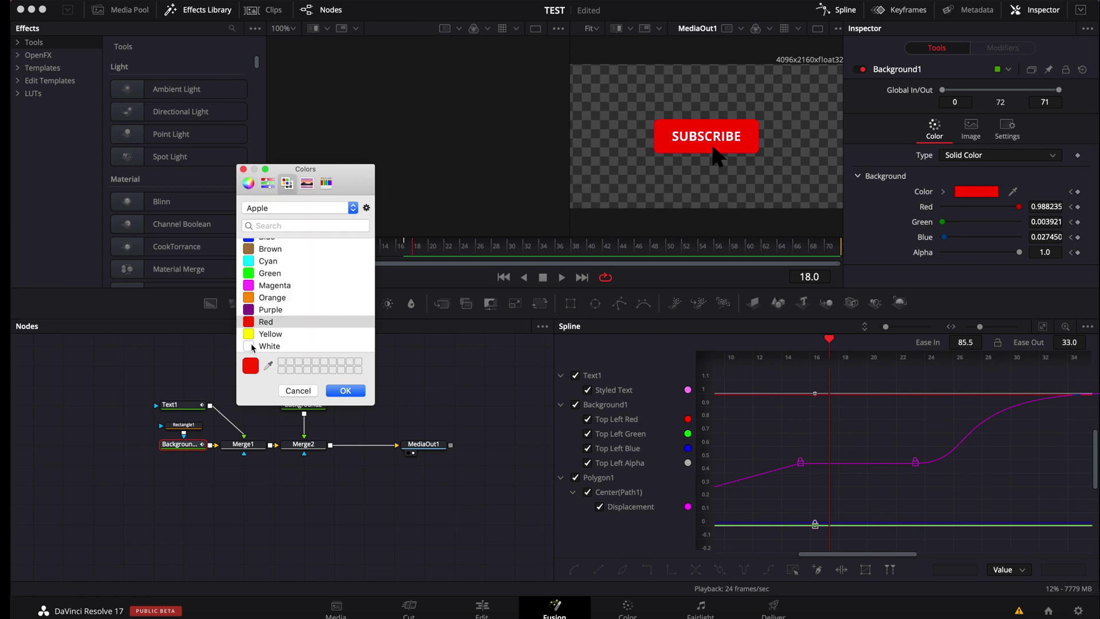
pyautogui.scroll(2, 251, 298)
pyautogui.click(250, 247)
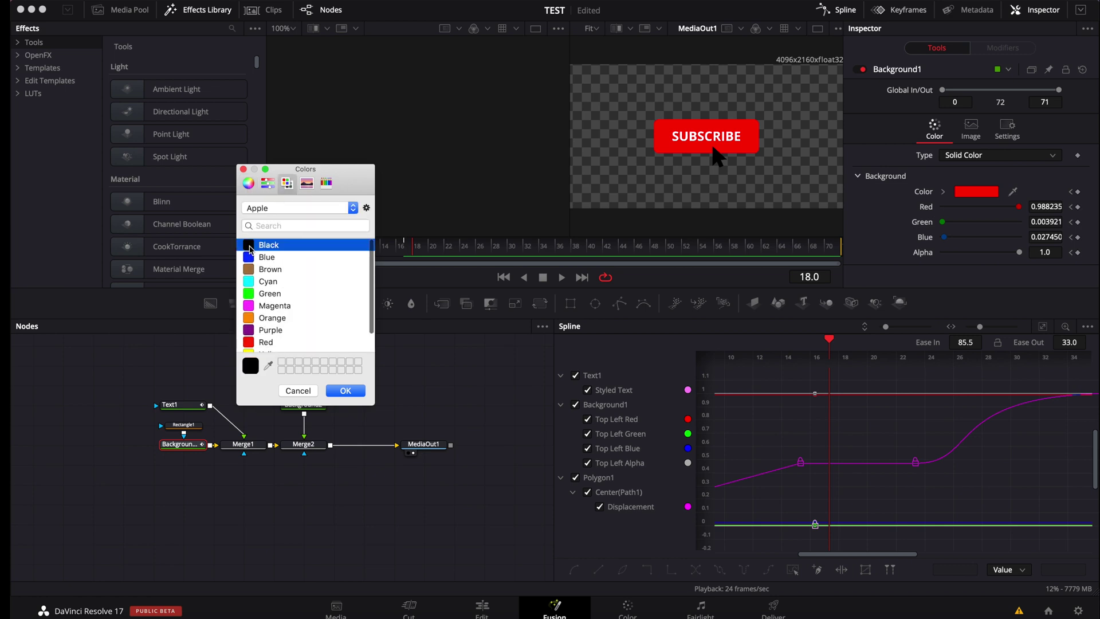
pyautogui.click(267, 183)
pyautogui.click(248, 183)
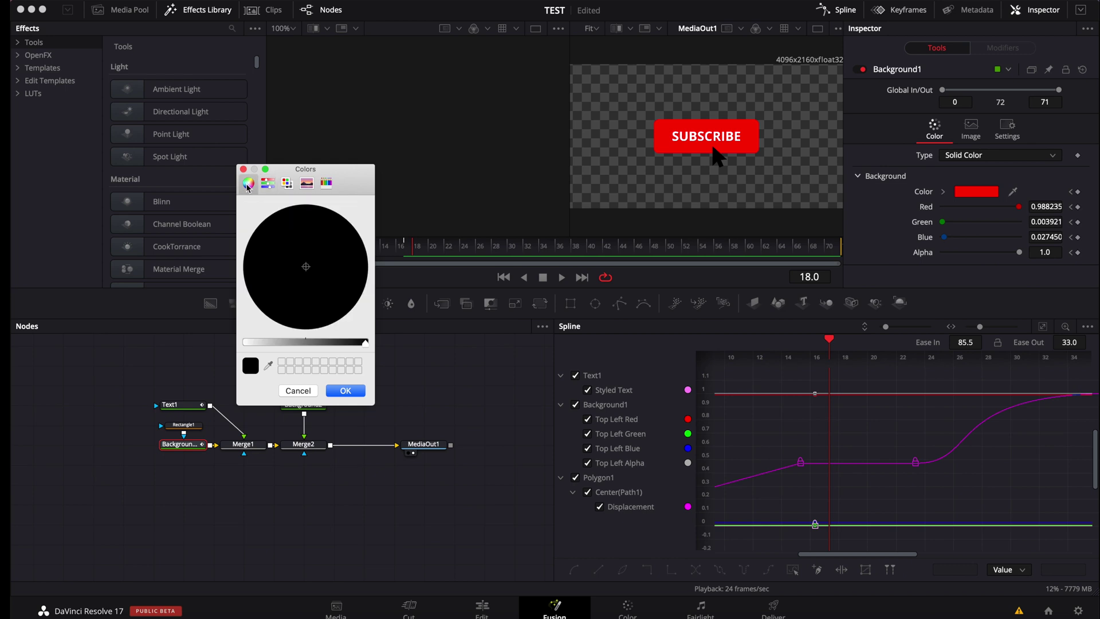
pyautogui.moveTo(311, 346); pyautogui.dragTo(288, 350)
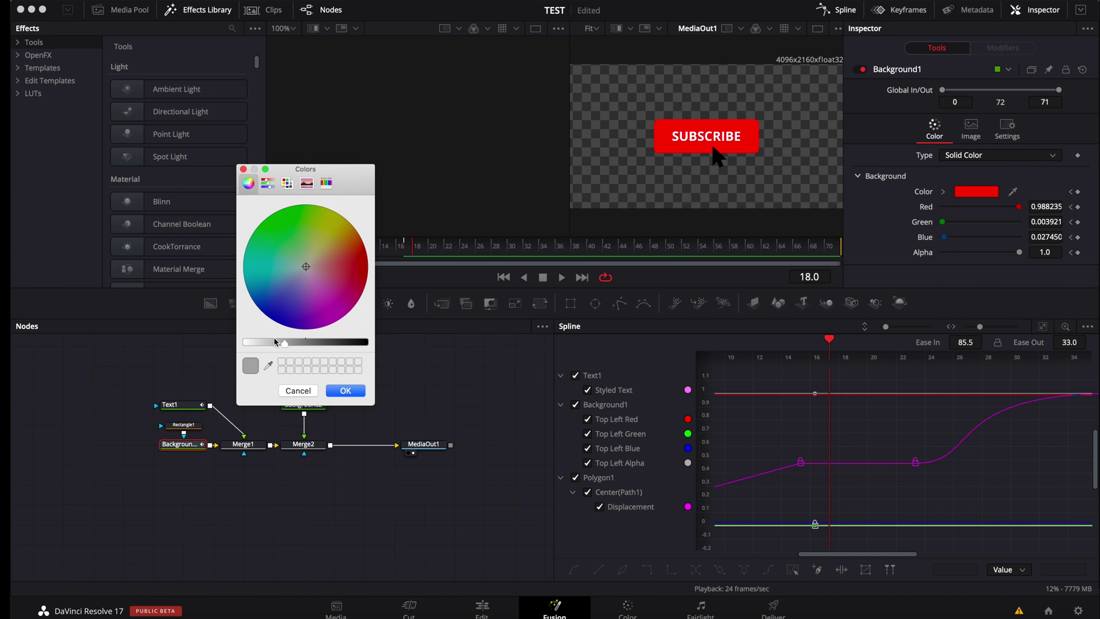
pyautogui.moveTo(288, 348); pyautogui.dragTo(298, 346)
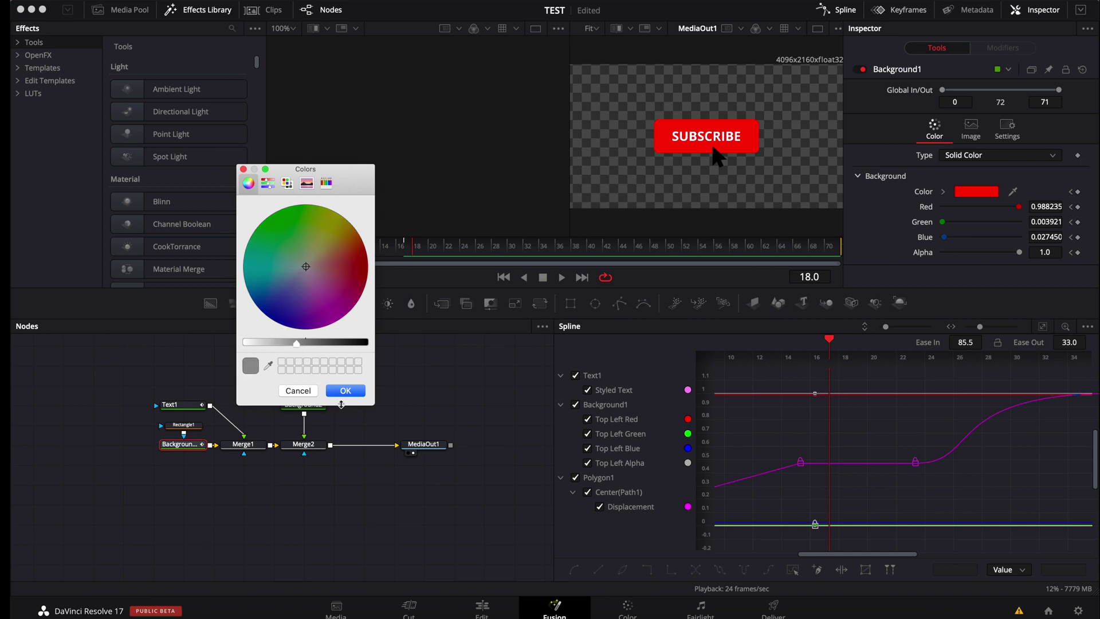
pyautogui.click(349, 393)
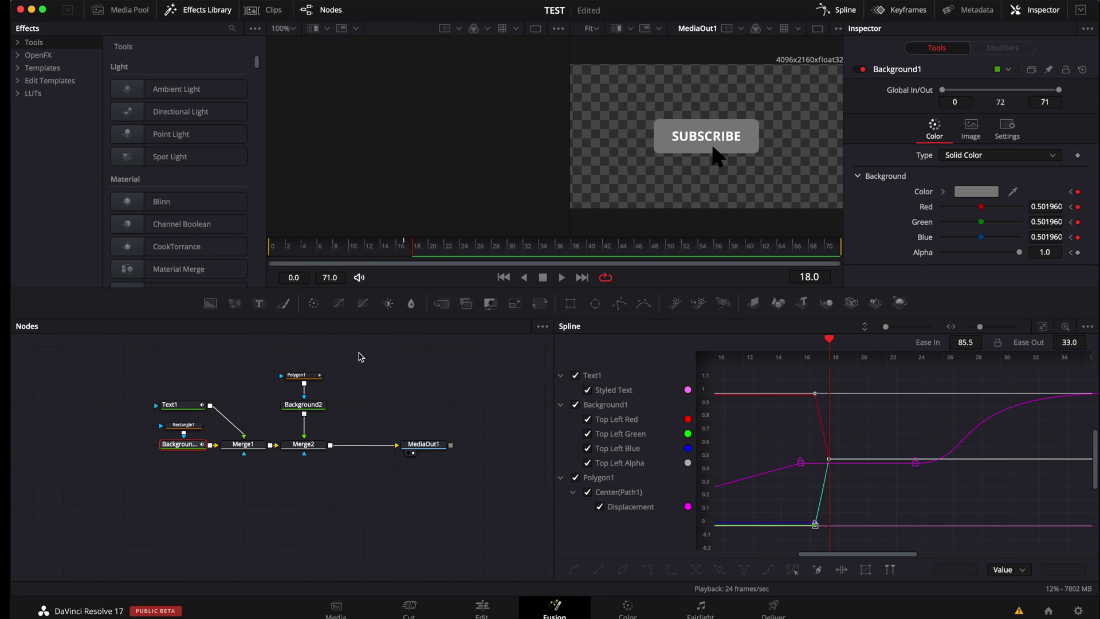
# Step: Append 'D' to Text1 so it reads SUBSCRIBED at frame 18, then compare frames 17 and 18
pyautogui.click(706, 136)
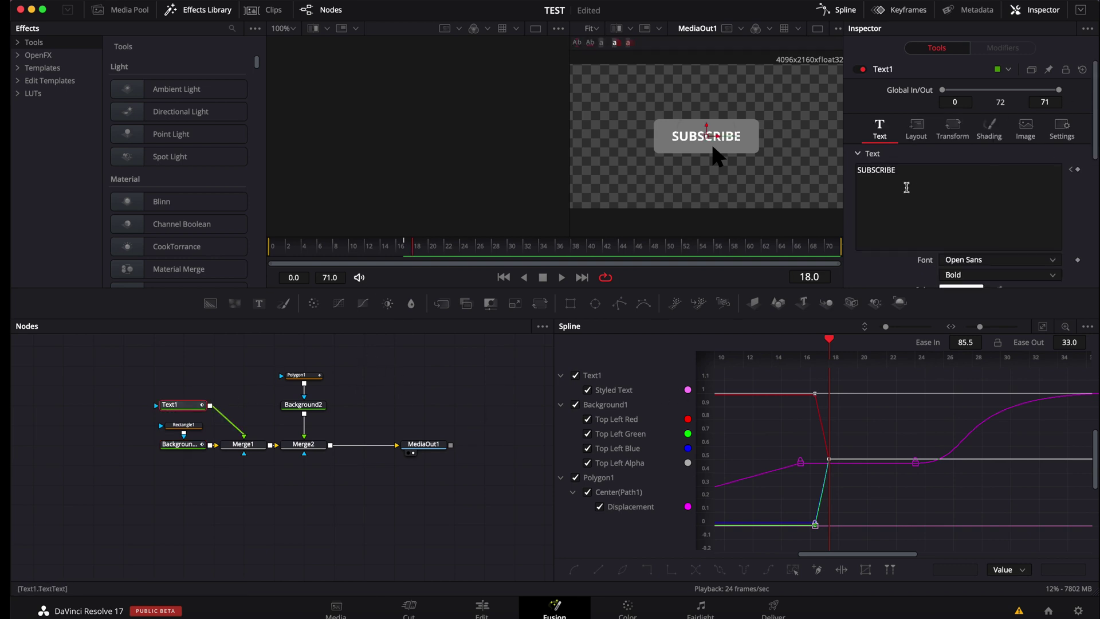
pyautogui.click(908, 172)
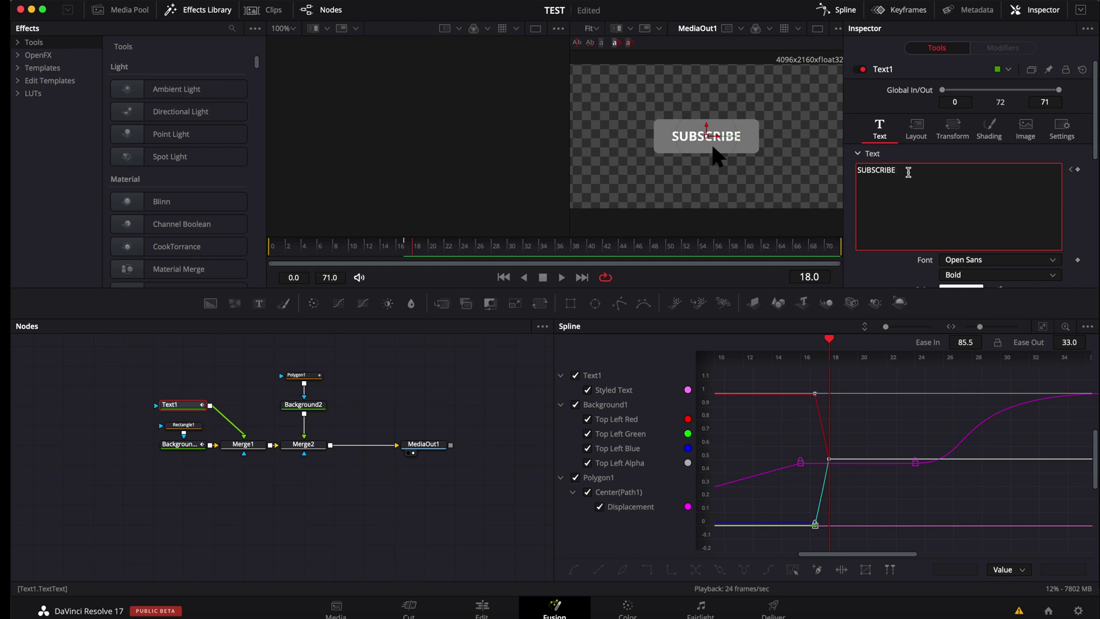
pyautogui.write('D')
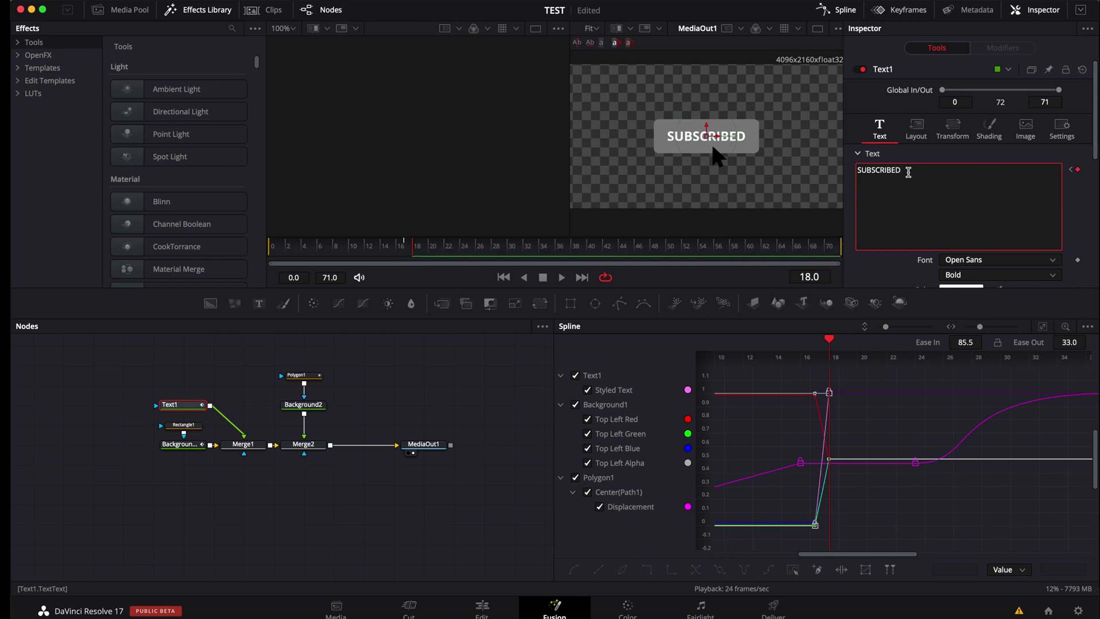
pyautogui.click(409, 246)
pyautogui.moveTo(408, 246); pyautogui.dragTo(423, 251)
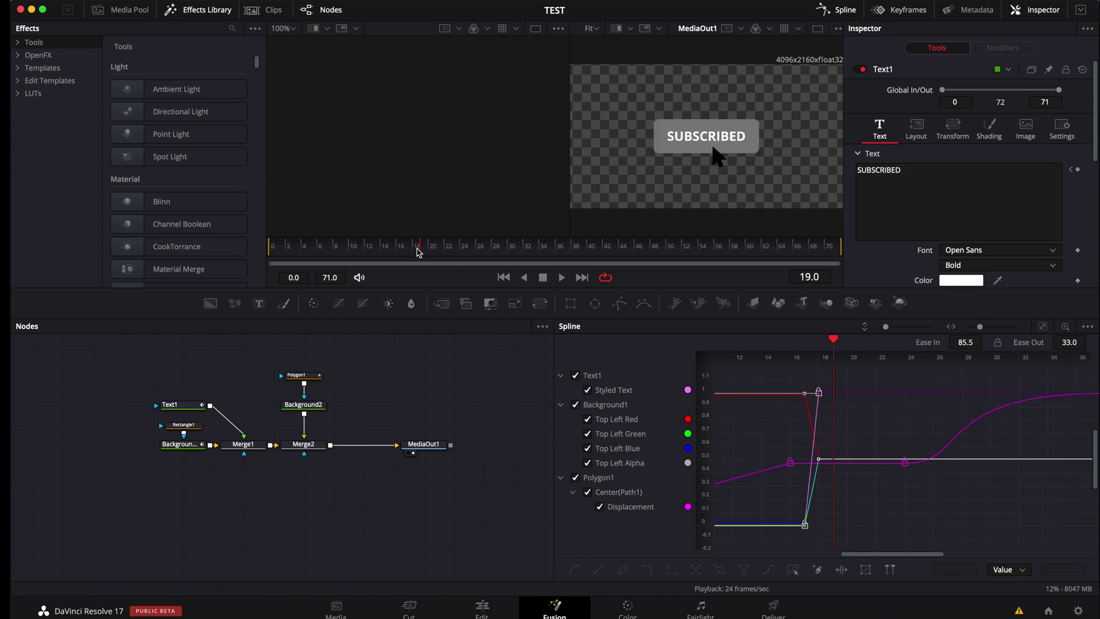
# Step: Preview the button animation from frame 0, then switch to the Edit page
pyautogui.click(275, 250)
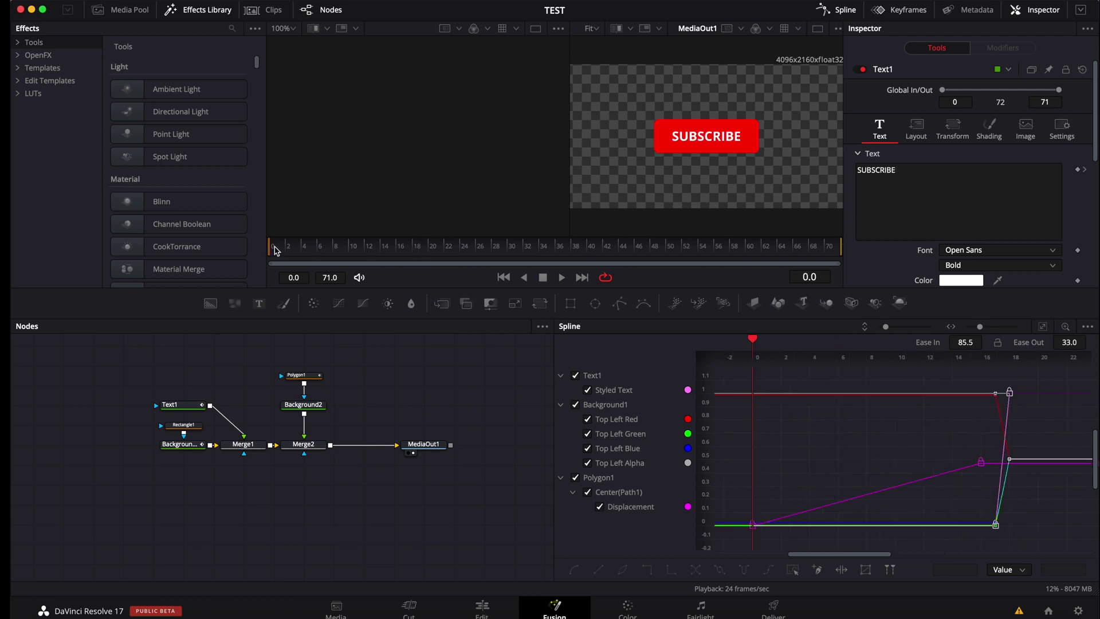
pyautogui.press('space')
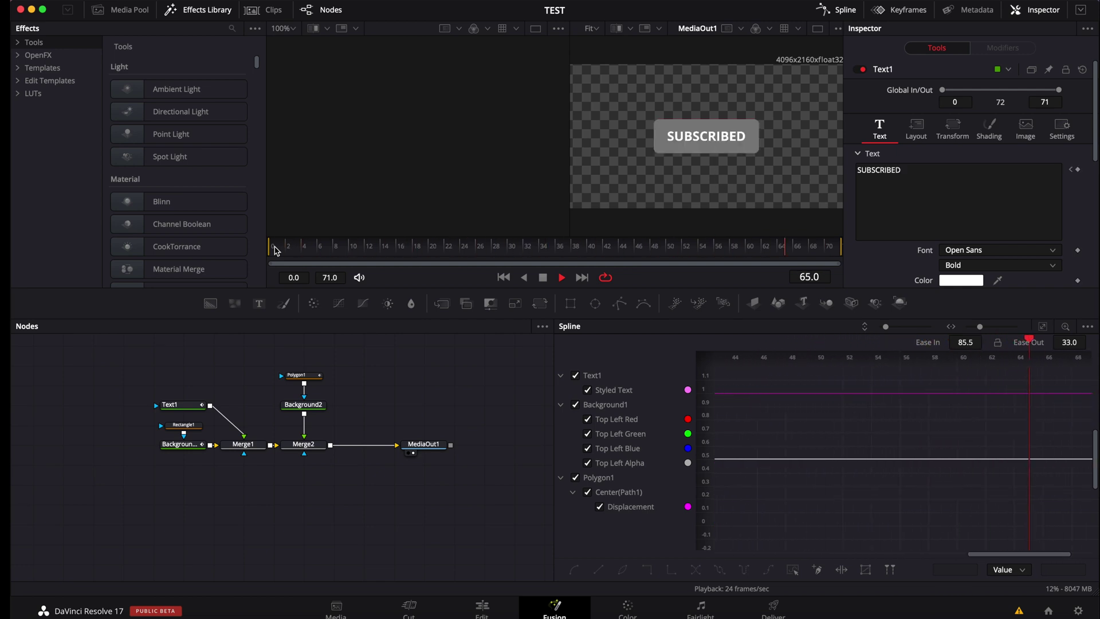
pyautogui.press('space')
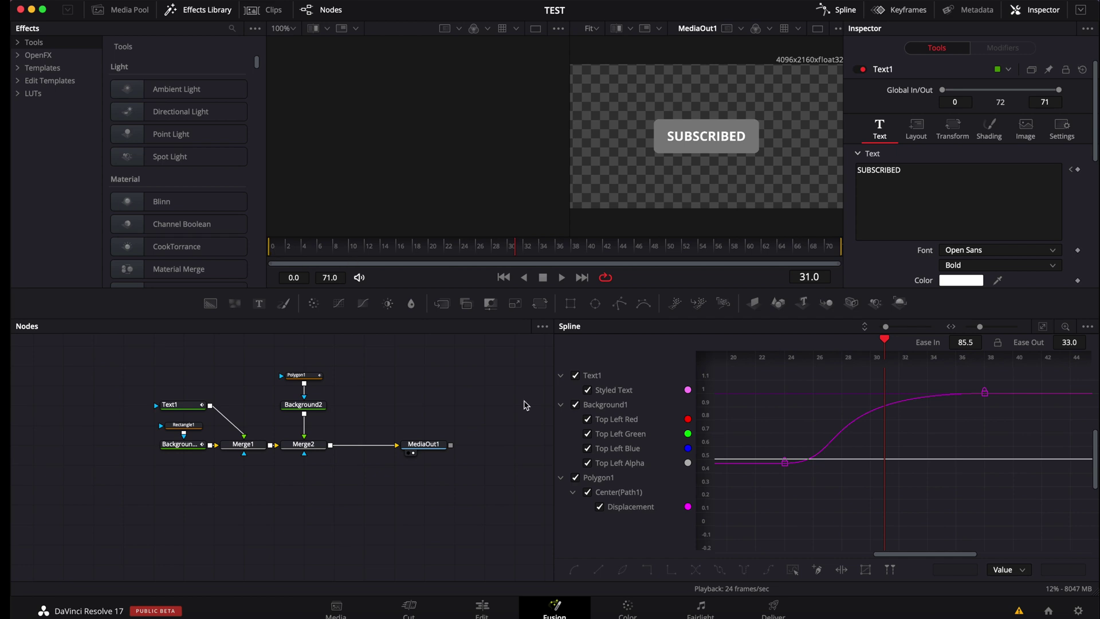
pyautogui.click(480, 611)
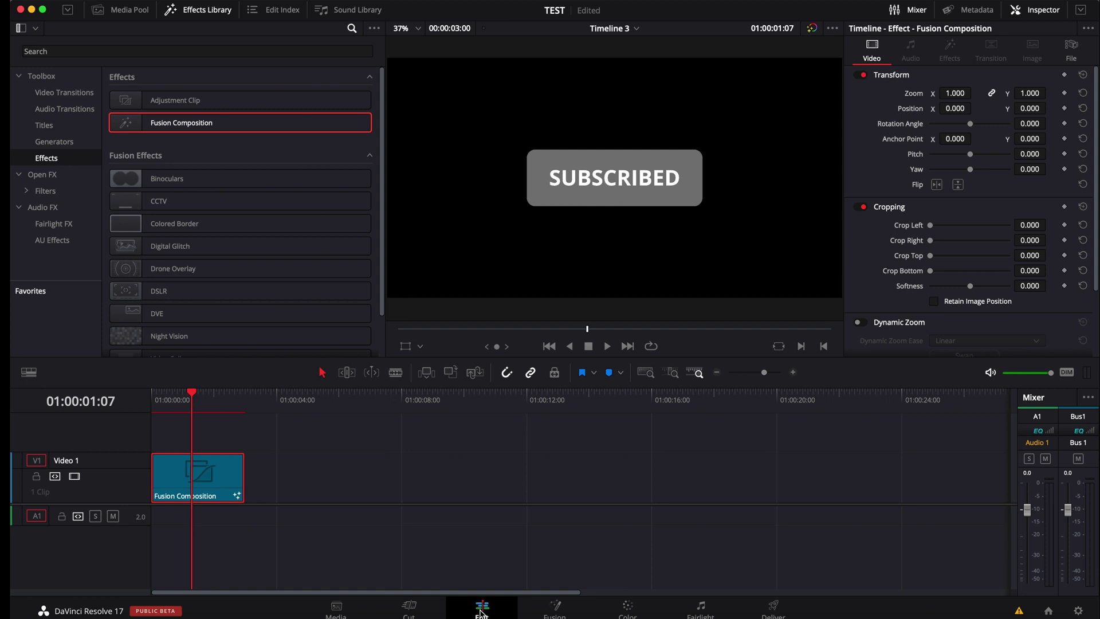
# Step: Find YouTube Creator 06 (VES) by searching 'youtu' in Titles and place it on V1 after the Fusion Composition clip
pyautogui.click(53, 126)
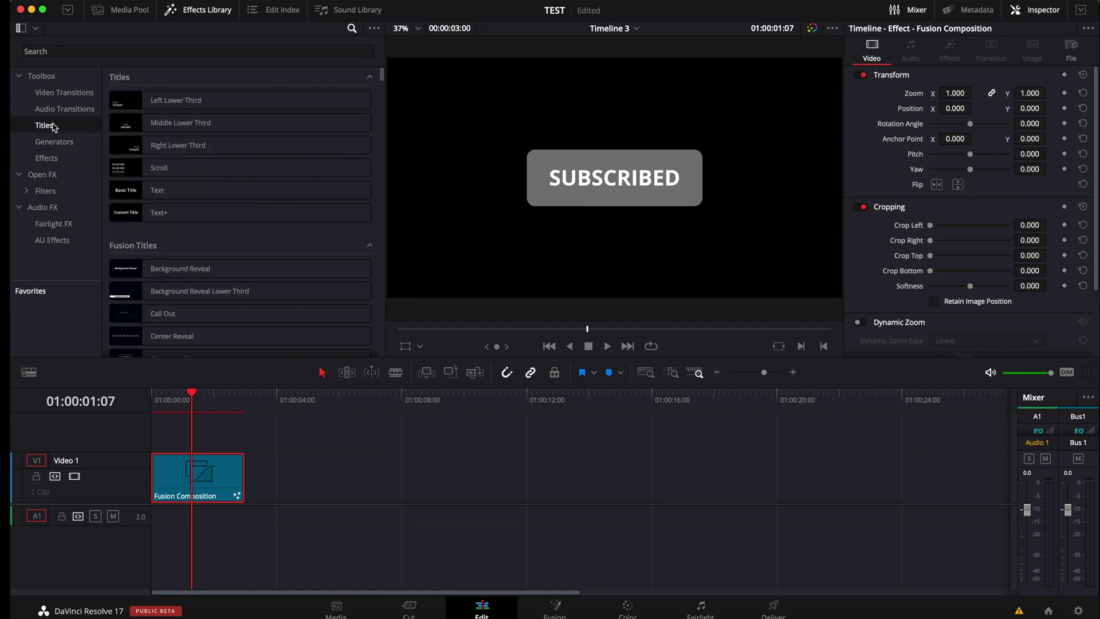
pyautogui.scroll(-5, 158, 189)
pyautogui.scroll(3, 197, 98)
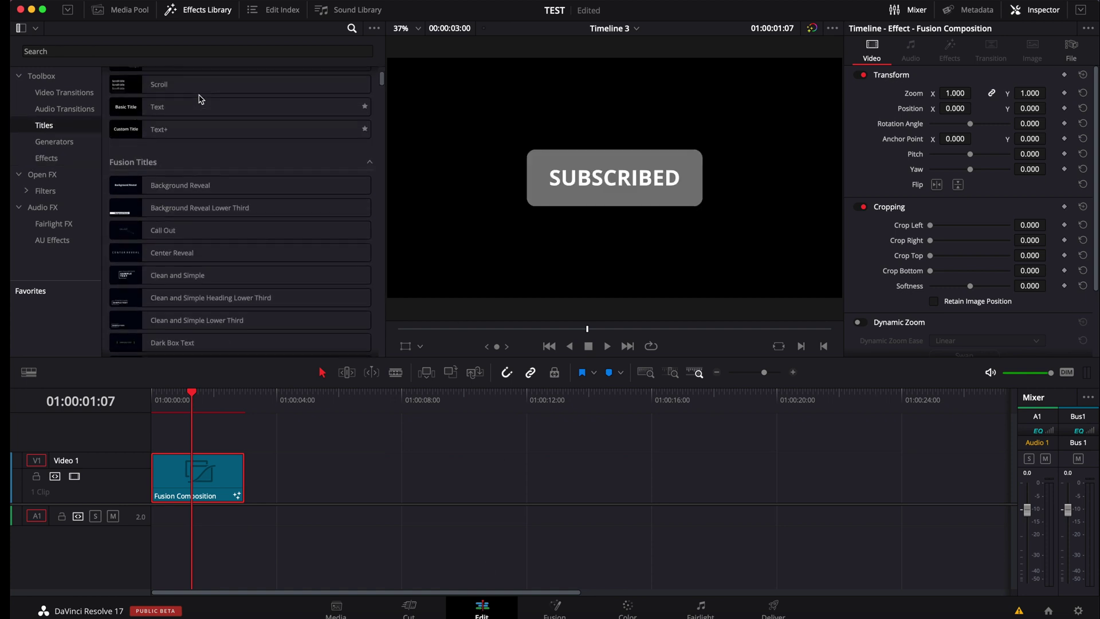
pyautogui.click(155, 49)
pyautogui.write('youtu')
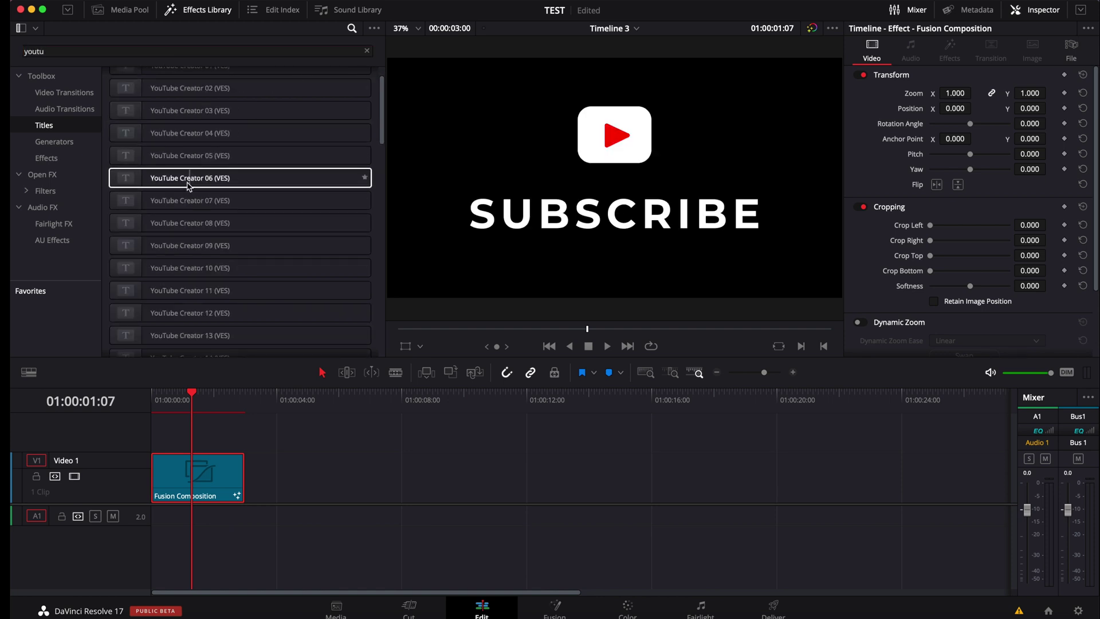
pyautogui.moveTo(179, 184); pyautogui.dragTo(271, 469)
# Step: Preview the YouTube Creator 06 title, then select its clip and show its Size & Position settings
pyautogui.click(267, 400)
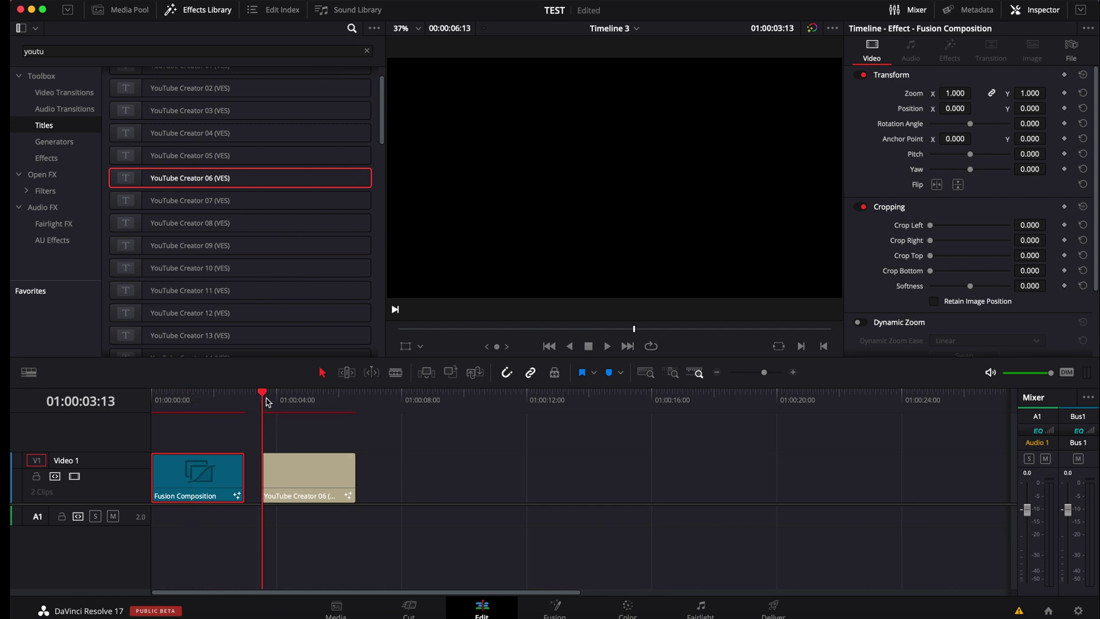
pyautogui.press('space')
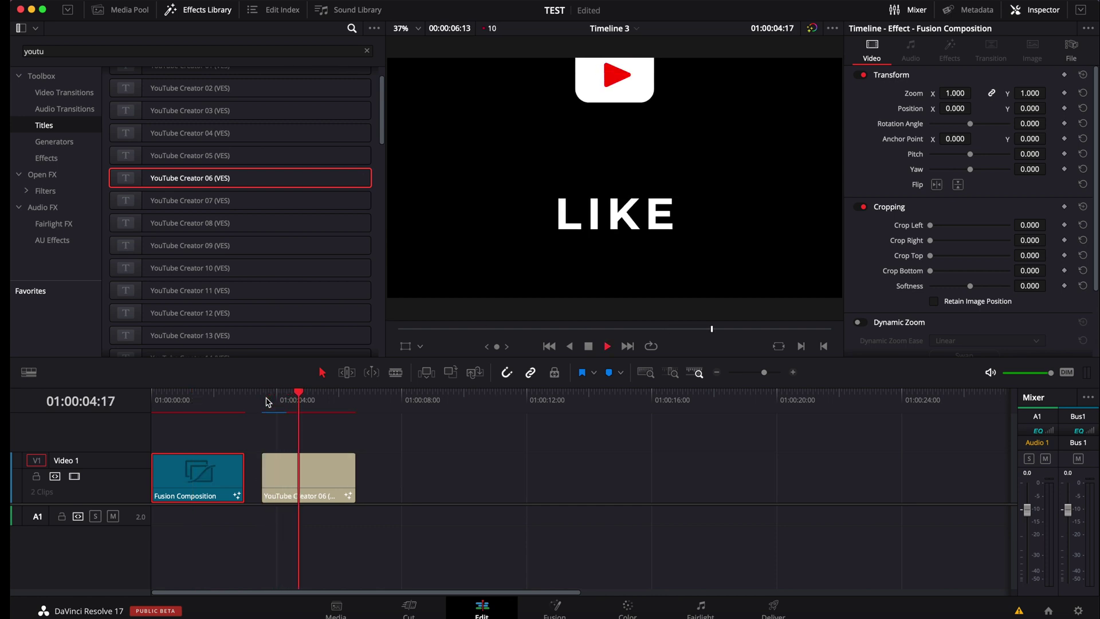
pyautogui.click(267, 400)
pyautogui.press('space')
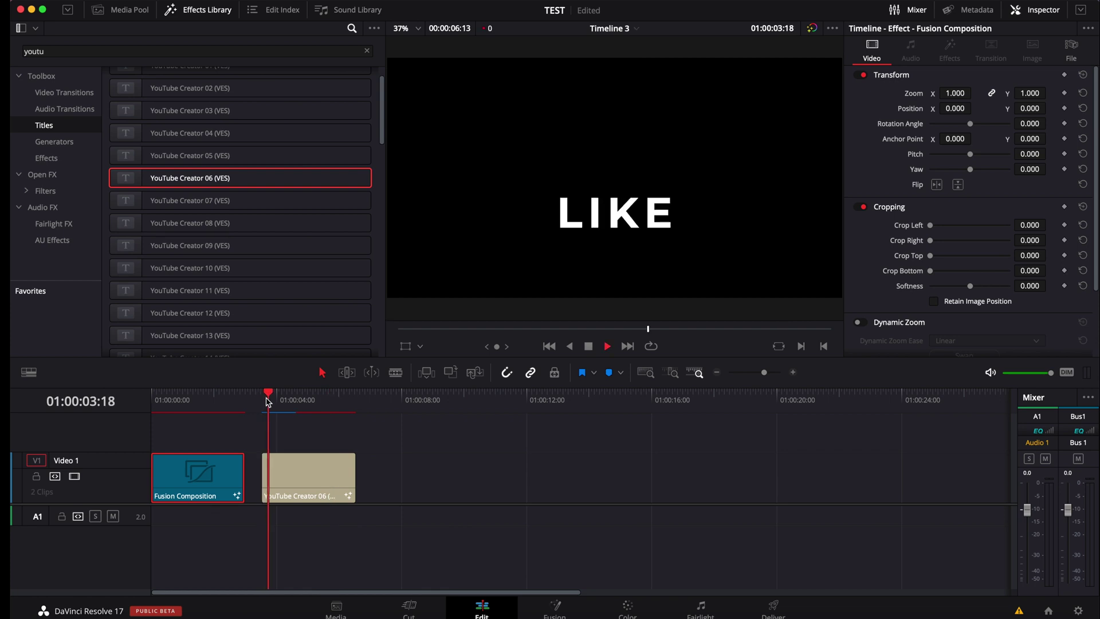
pyautogui.press('space')
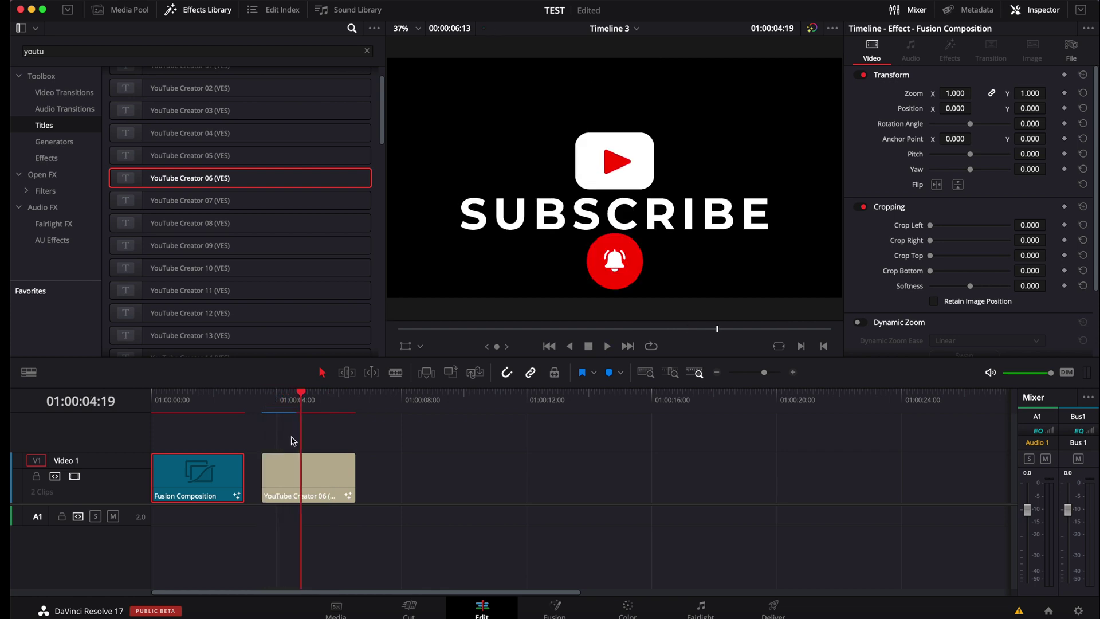
pyautogui.click(309, 481)
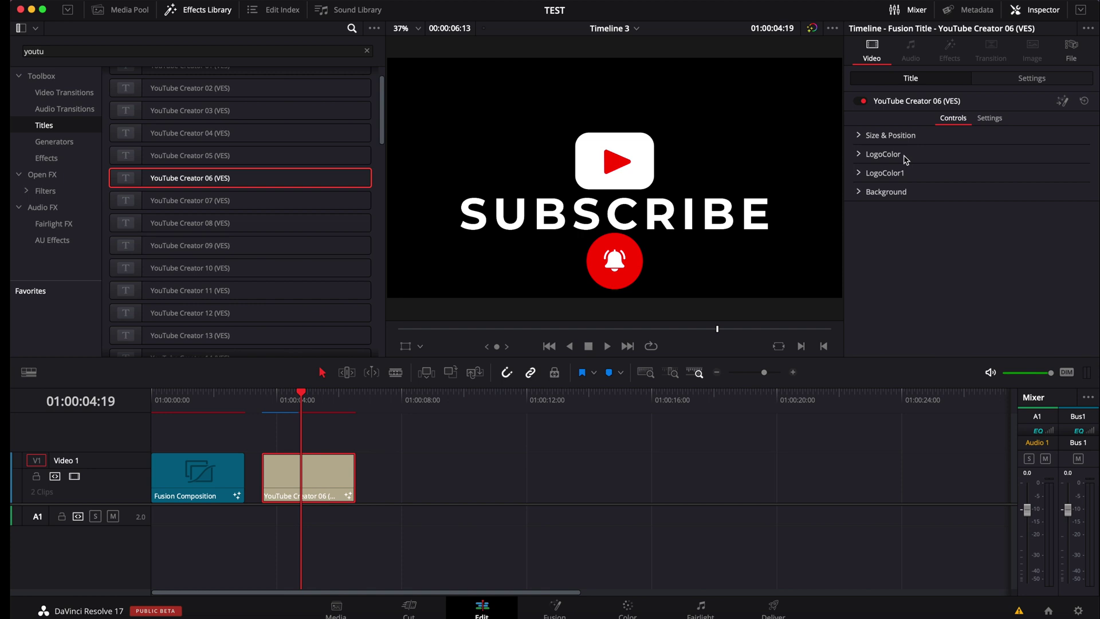
pyautogui.click(859, 136)
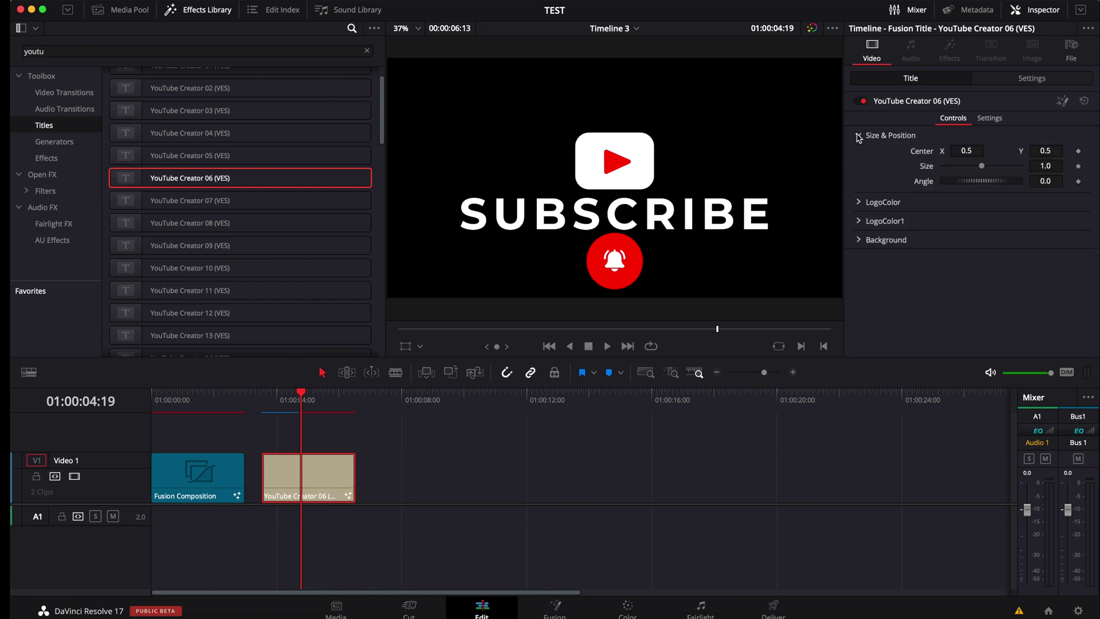